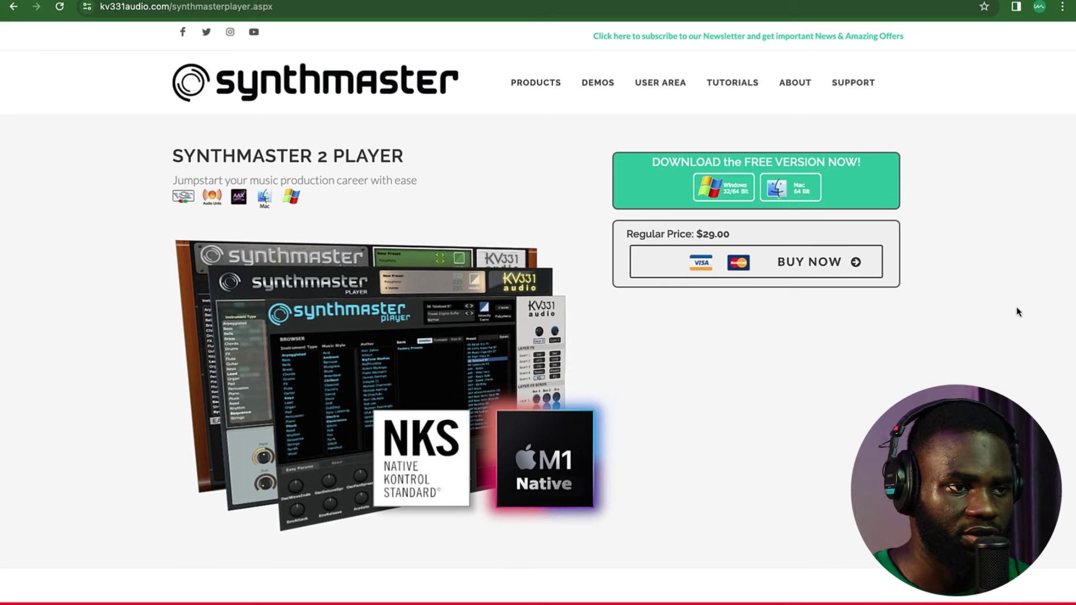
scroll(936, 343, down, 3)
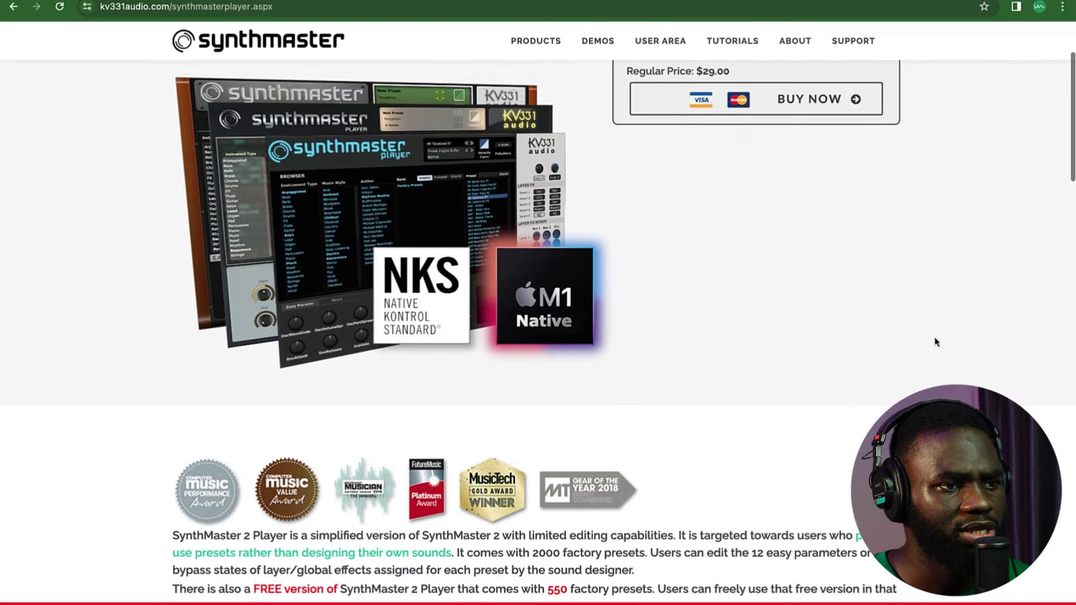
scroll(935, 342, down, 3)
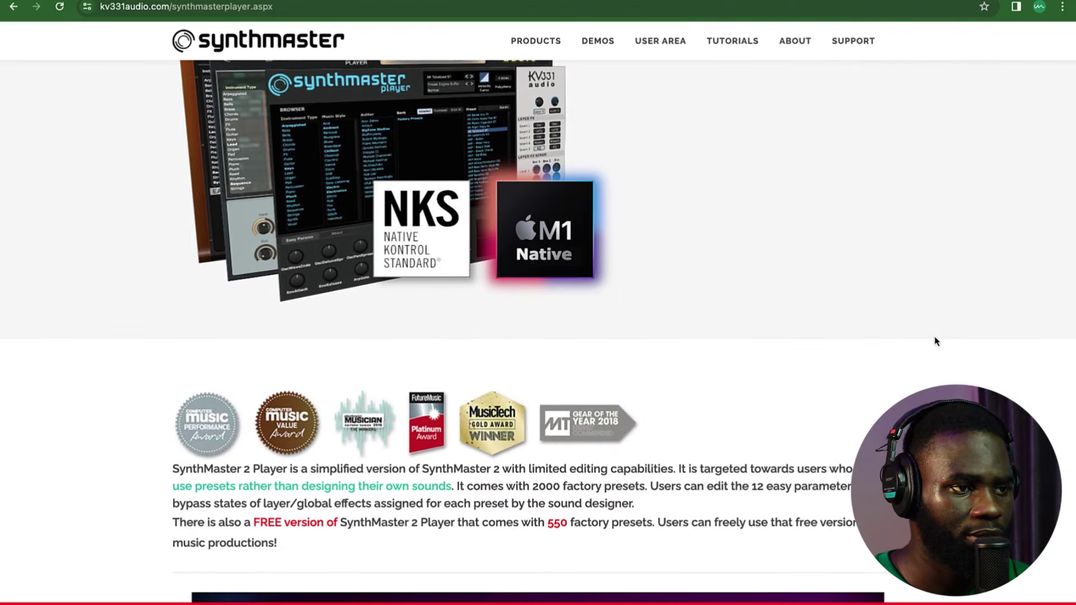
scroll(936, 340, down, 1)
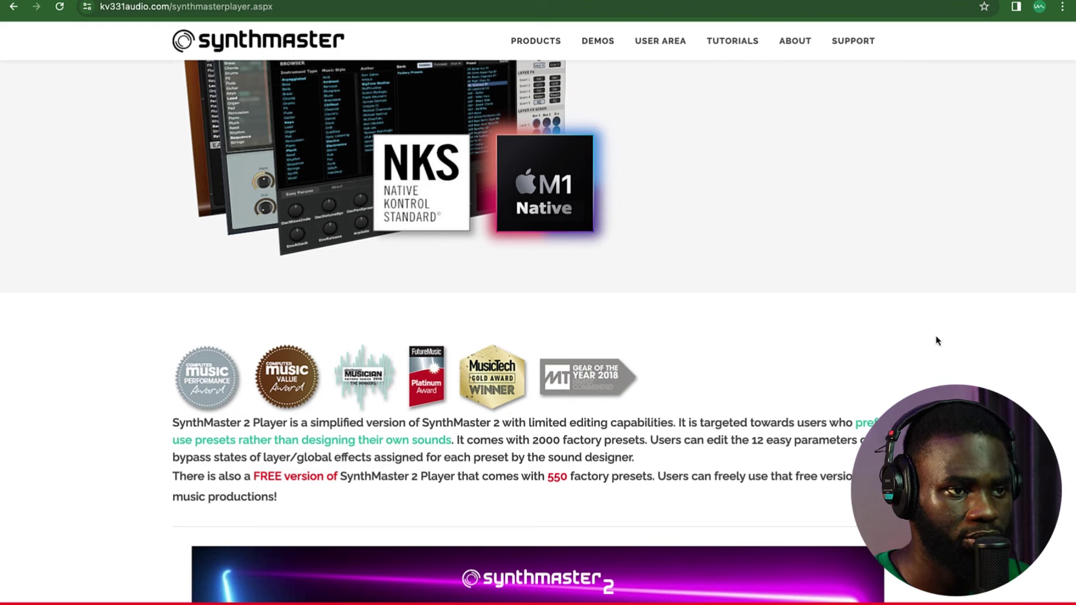
scroll(938, 340, down, 1)
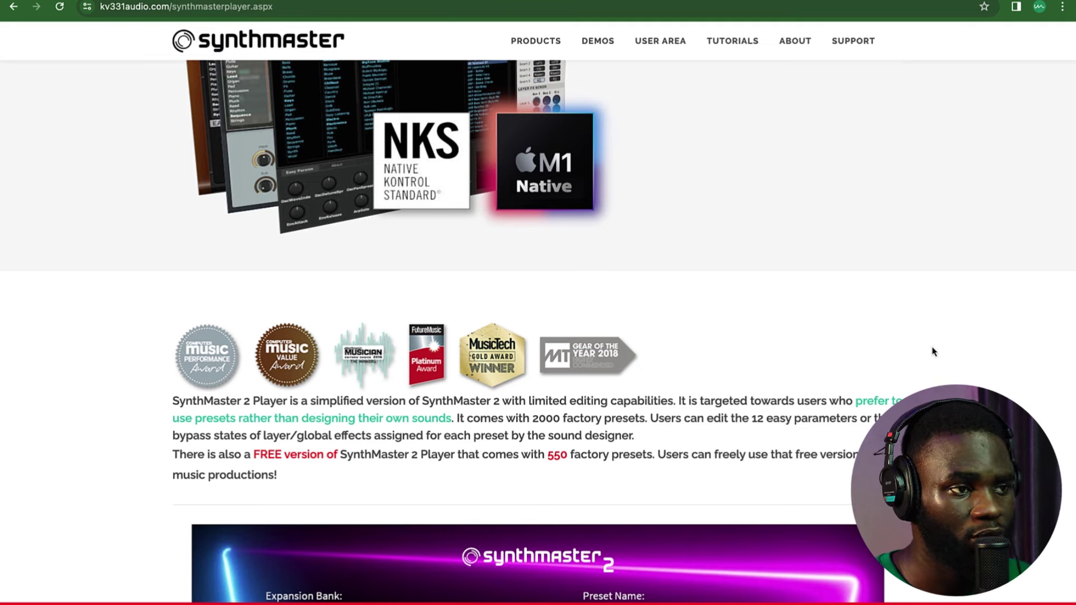
scroll(933, 352, down, 1)
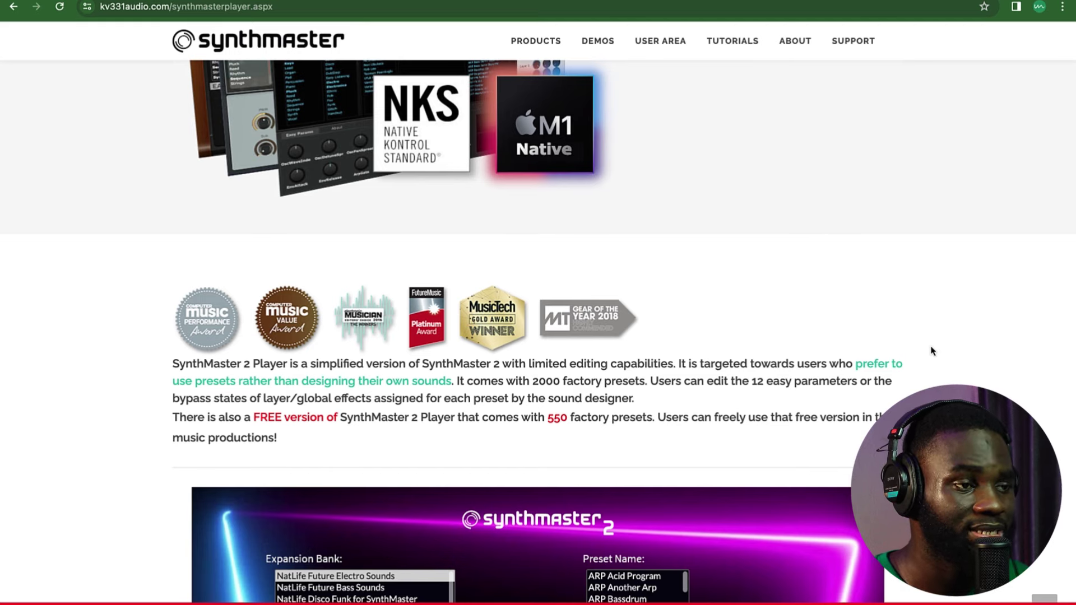
scroll(932, 351, down, 1)
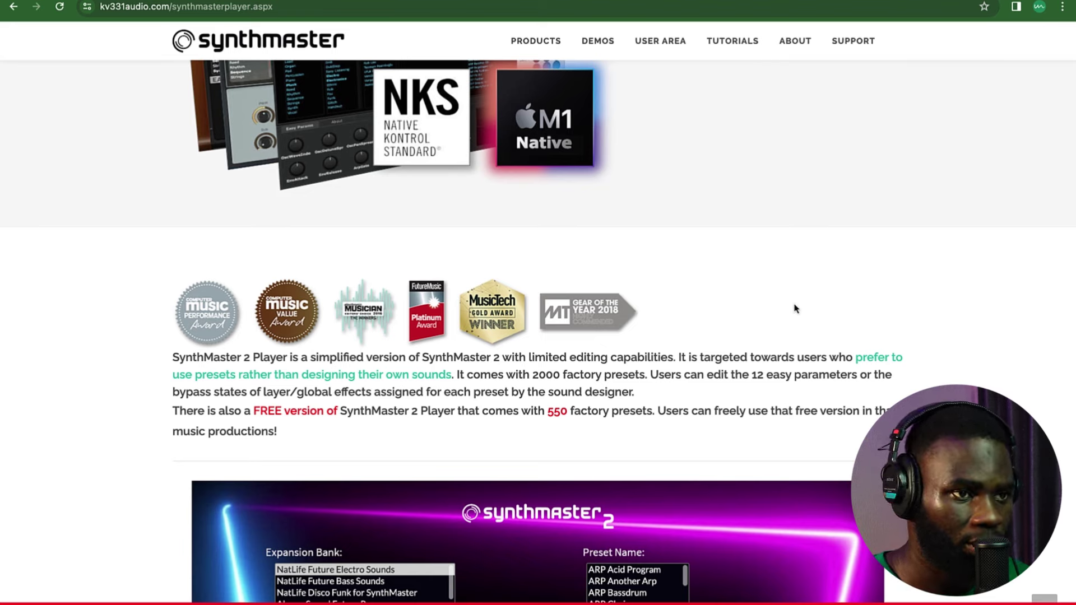
scroll(794, 310, down, 2)
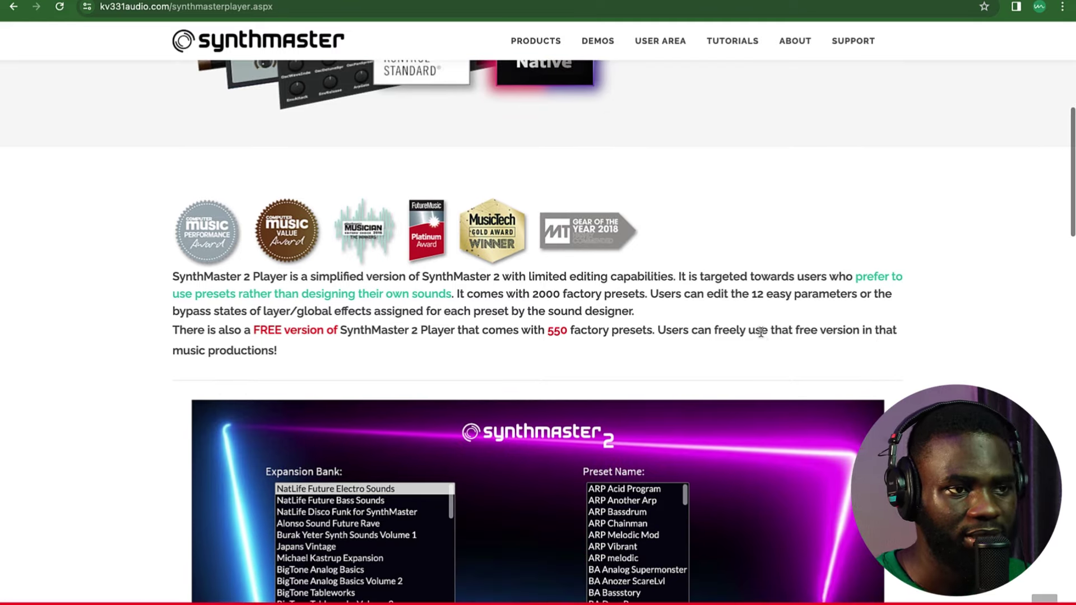
scroll(763, 339, down, 3)
scroll(764, 338, down, 4)
scroll(763, 338, down, 2)
scroll(764, 338, down, 1)
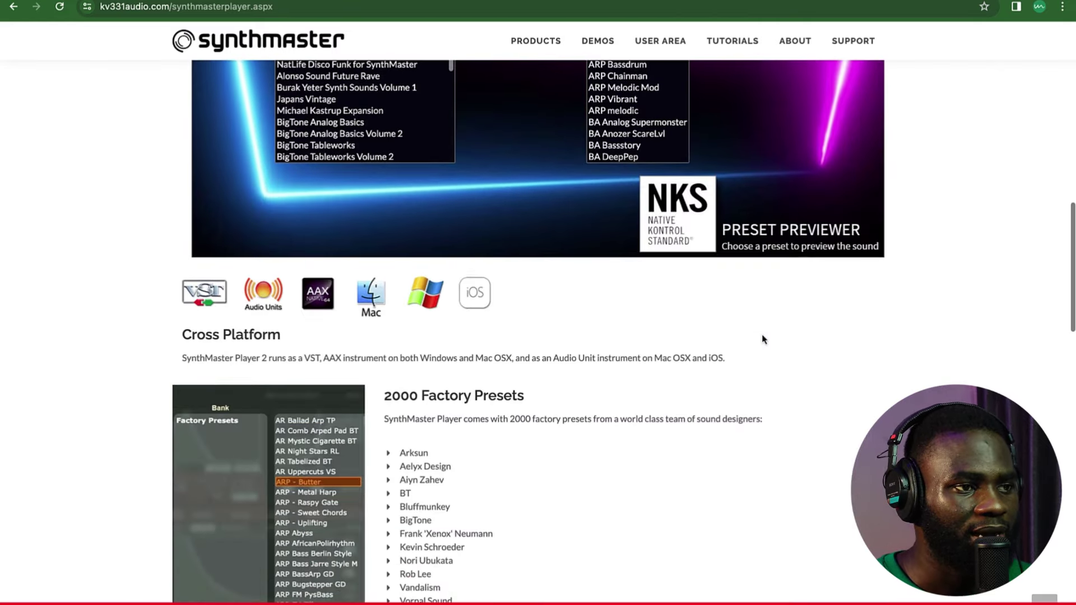
scroll(745, 356, down, 2)
scroll(745, 356, down, 2)
scroll(744, 356, down, 1)
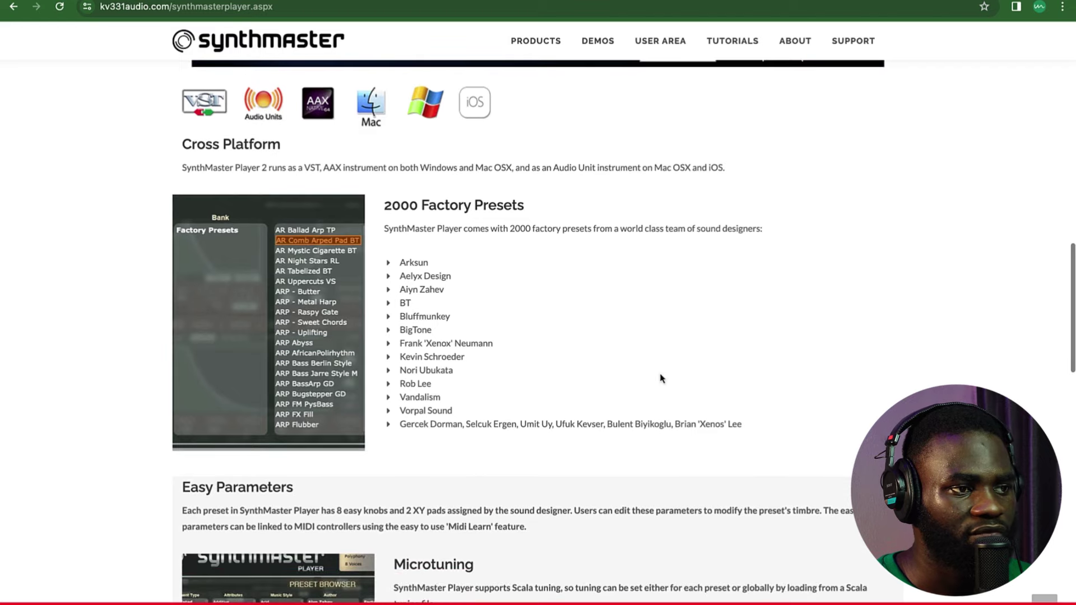
scroll(662, 378, down, 1)
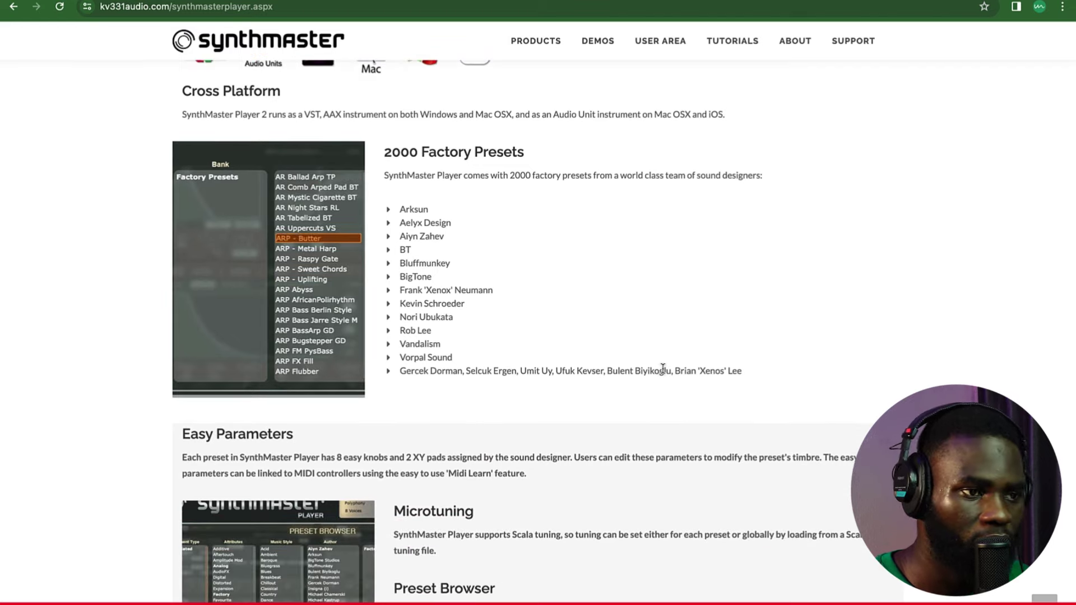
scroll(663, 370, down, 2)
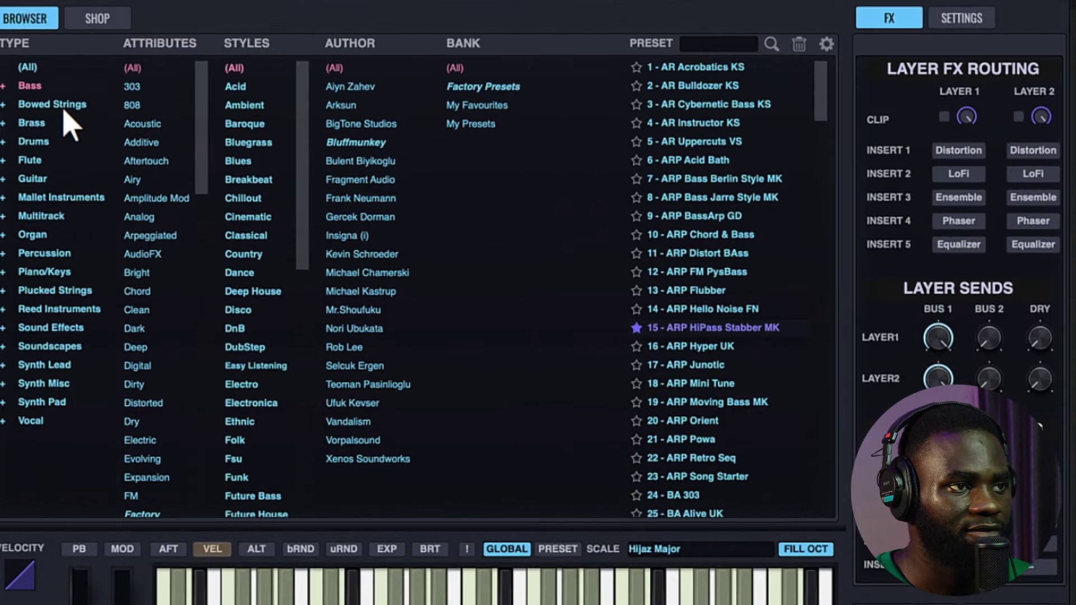
Step: Browse the Bowed Strings, Drums, Guitar, Multitrack, Percussion, Piano/Keys and Plucked Strings presets
click(186, 172)
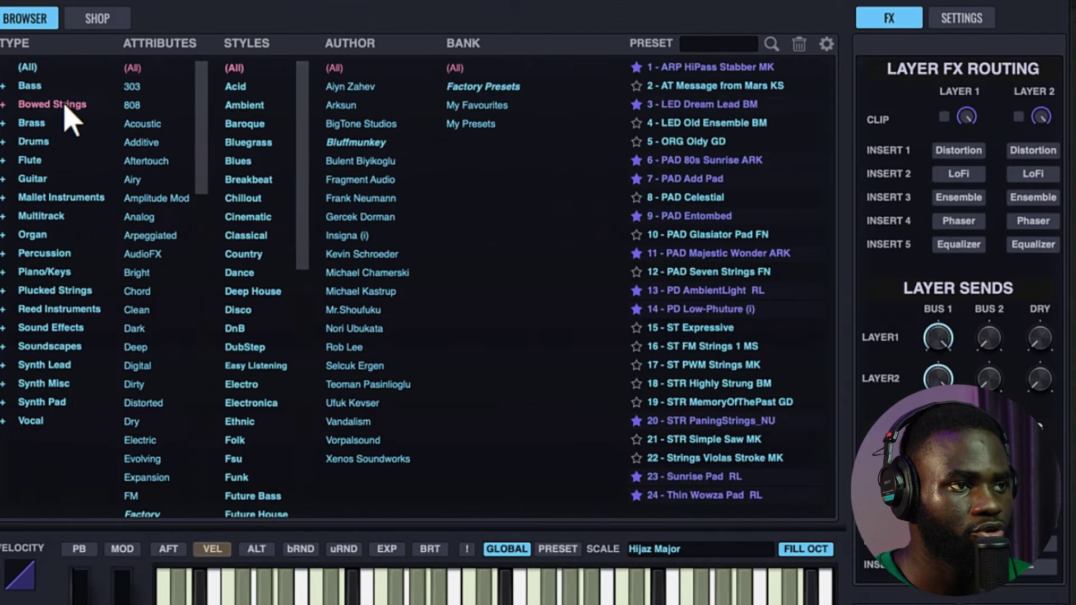
click(56, 141)
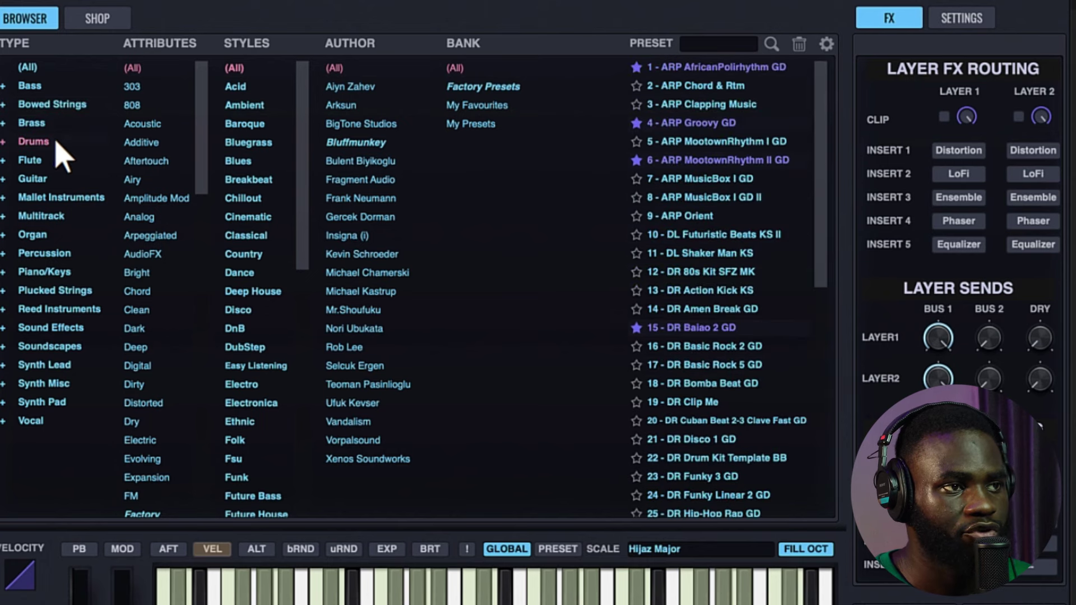
click(34, 179)
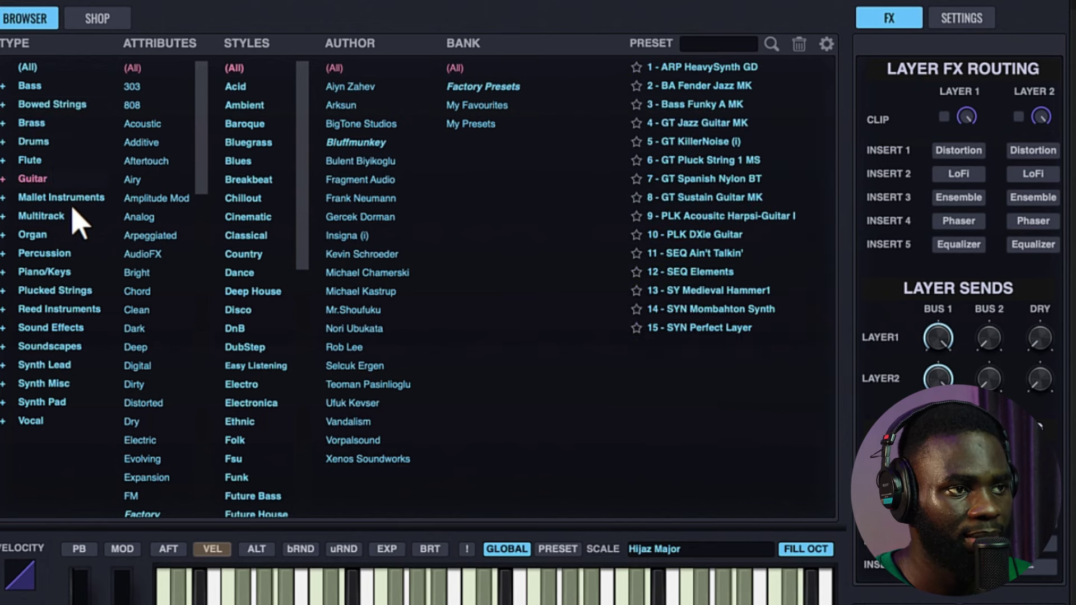
click(42, 217)
click(43, 252)
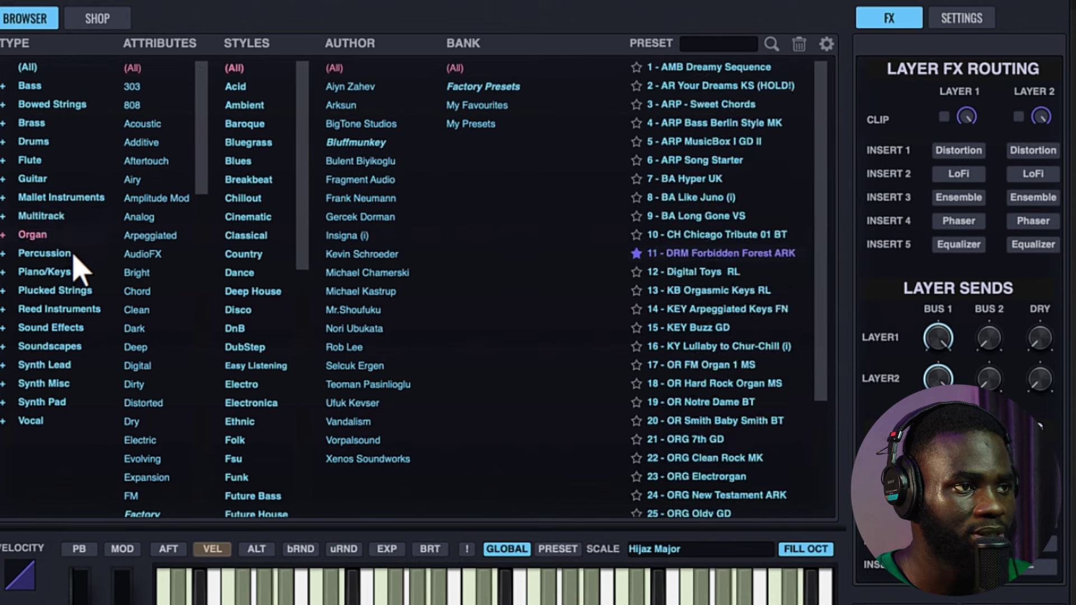
click(44, 272)
click(55, 291)
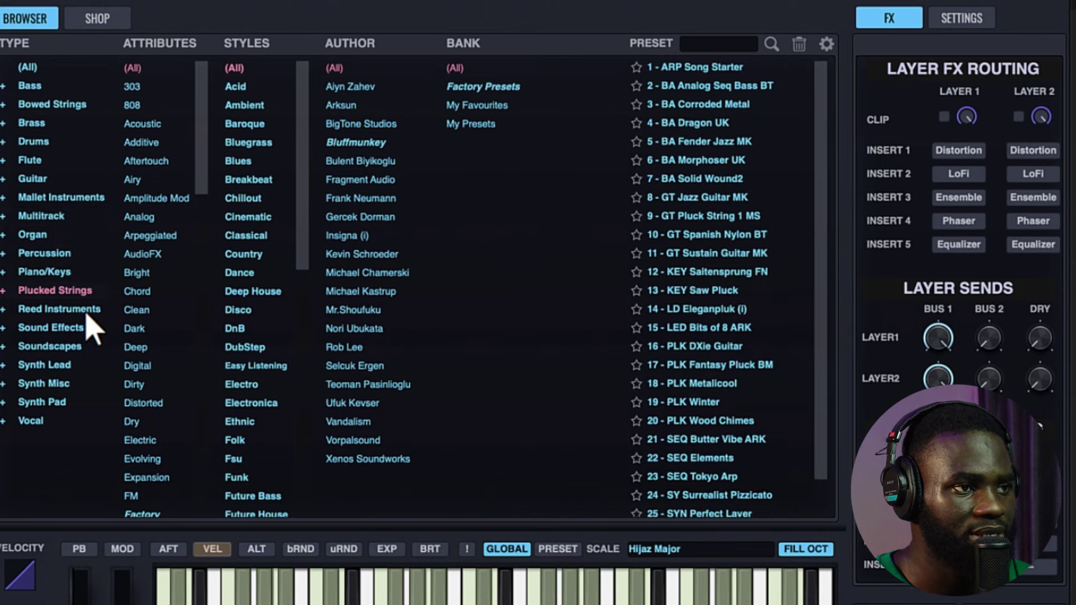
Step: Browse Reed, Soundscapes, Synth Lead and Vocal, then load the Bass preset ARP HiPass Stabber MK
click(59, 308)
click(50, 346)
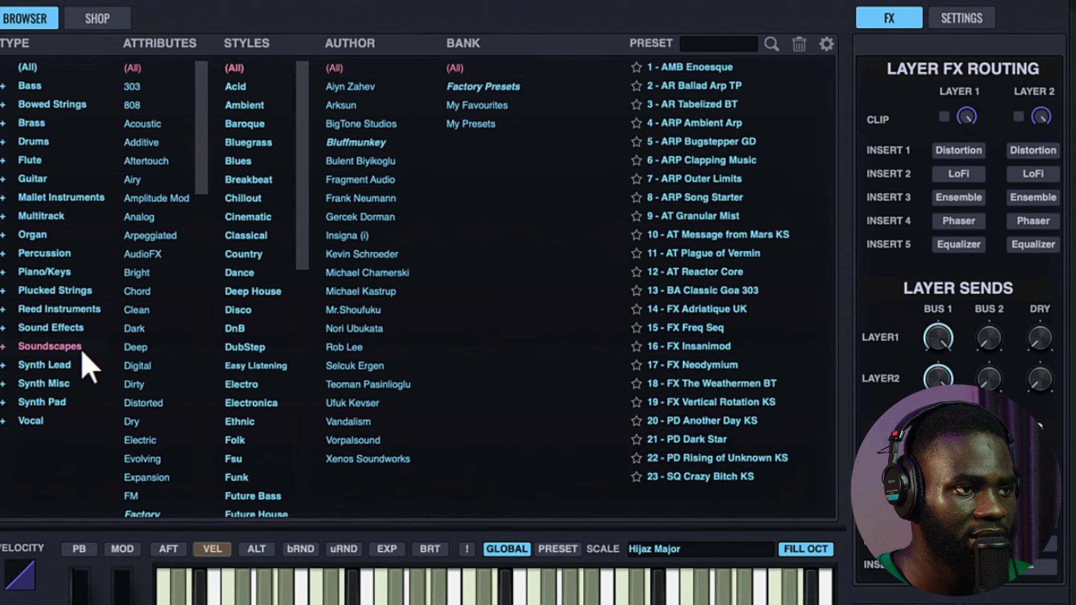
click(45, 365)
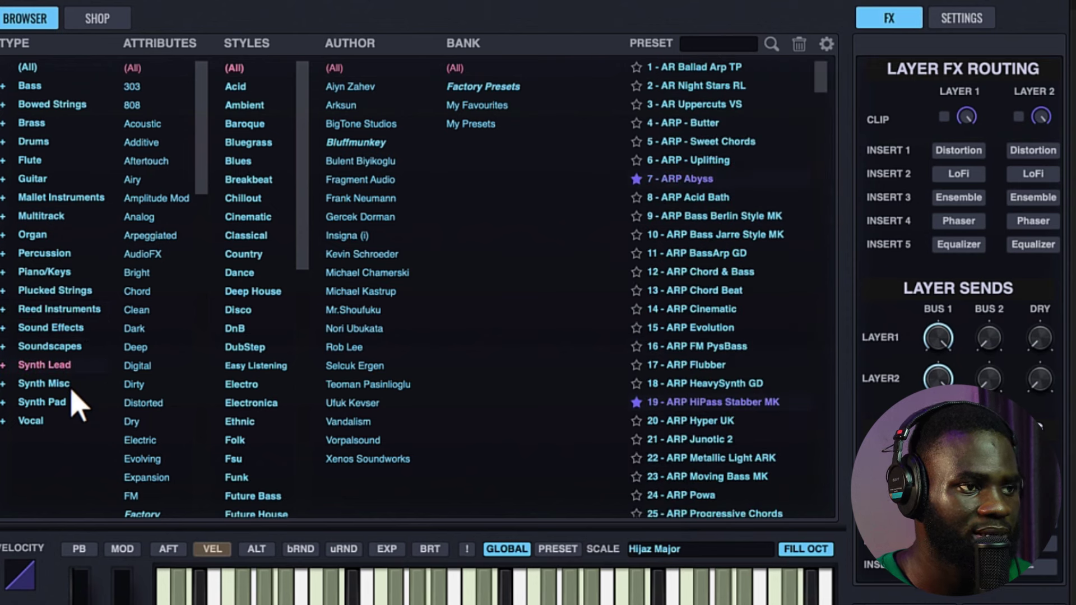
click(34, 420)
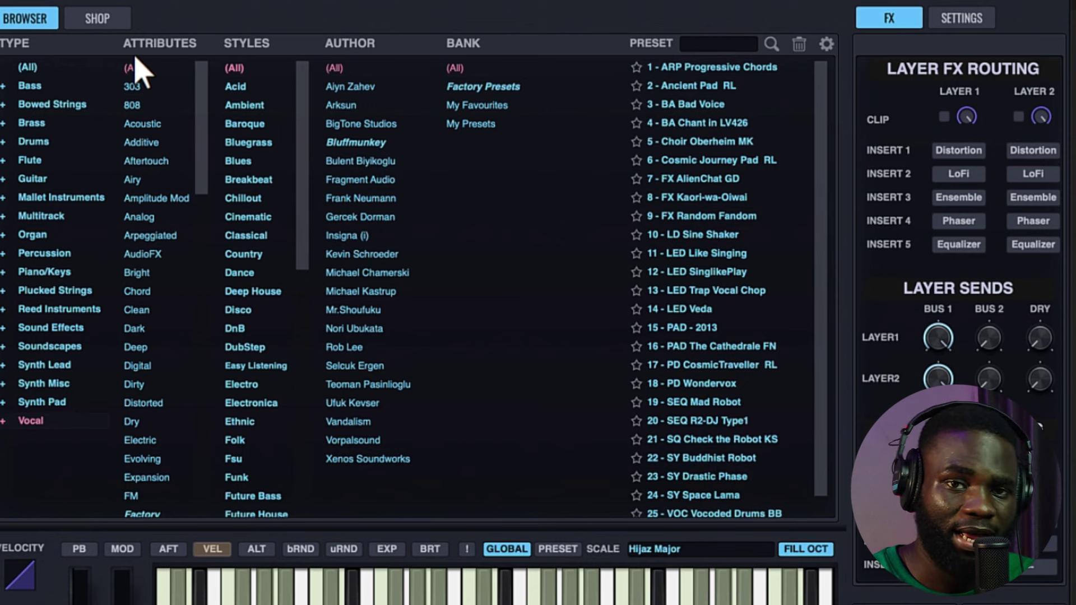
click(30, 85)
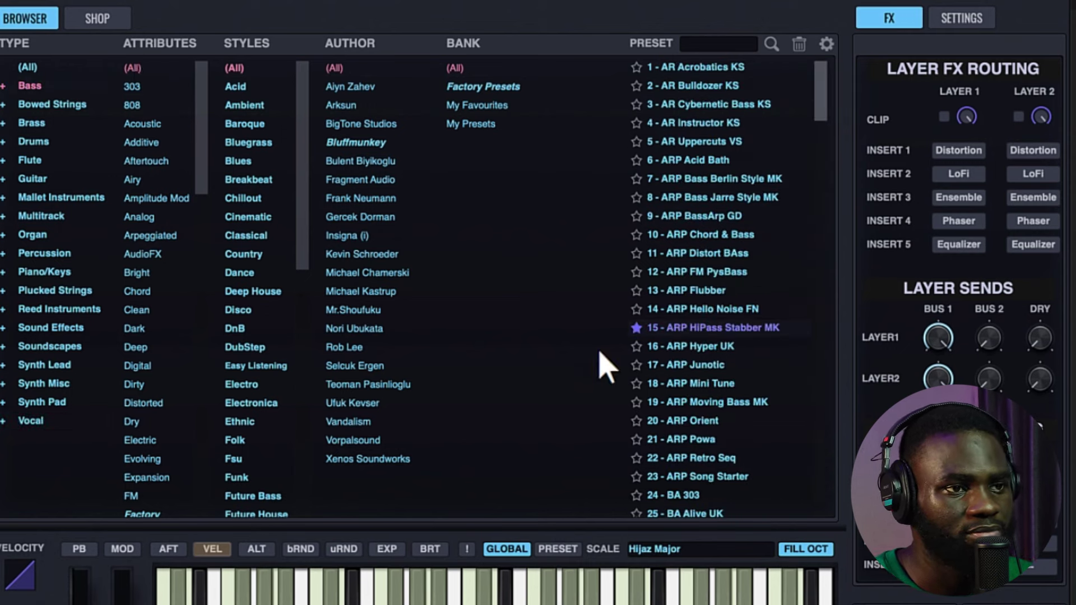
click(722, 330)
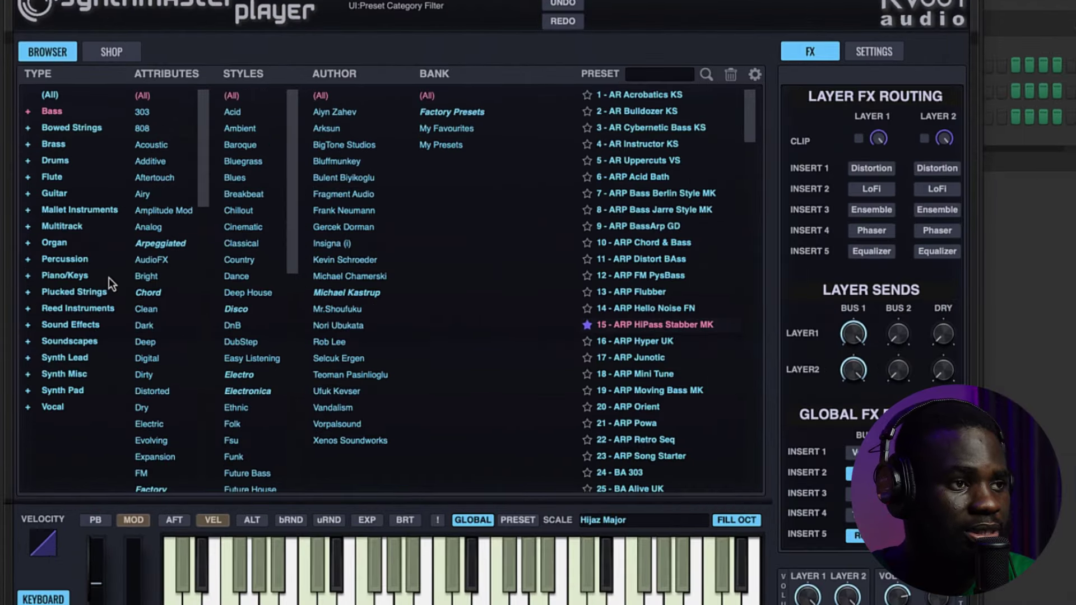
Step: Under Piano/Keys, audition BL Celeste MK and another preset, then load KEY DXieE.Piano
click(76, 275)
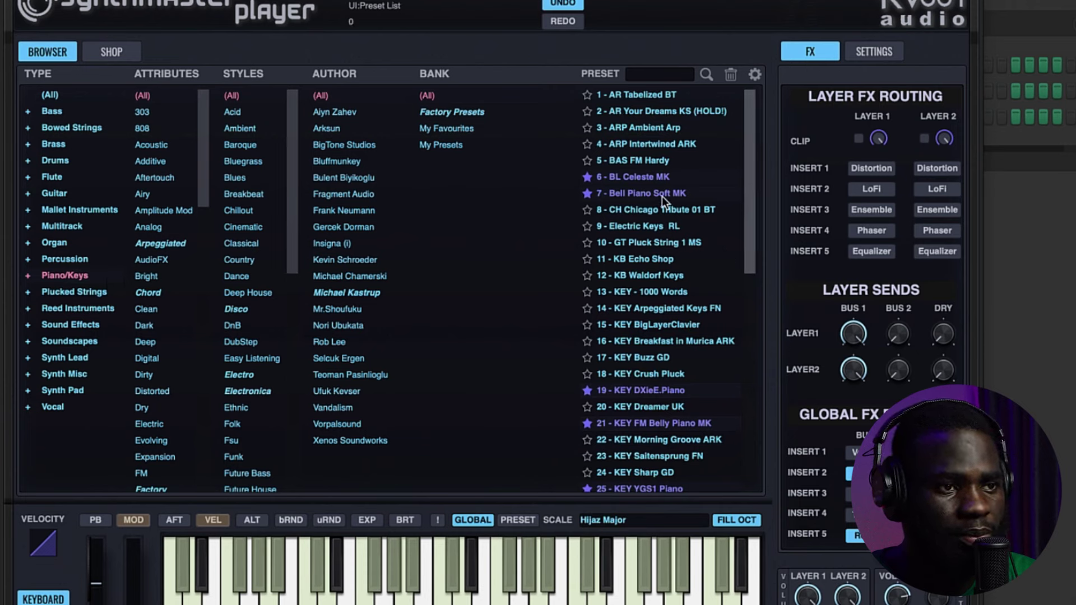
click(639, 177)
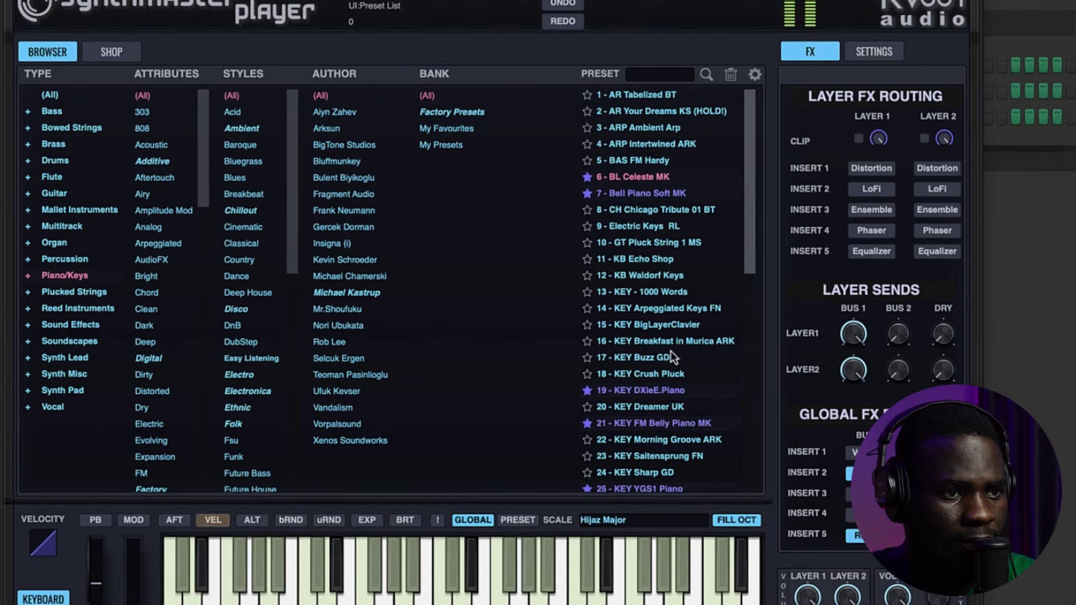
click(680, 425)
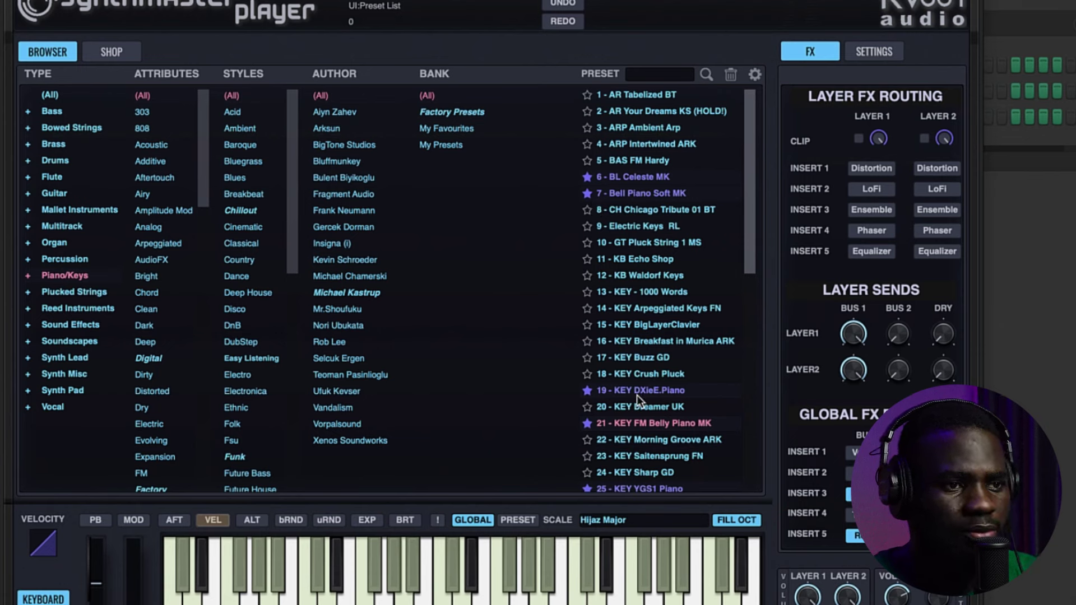
click(671, 393)
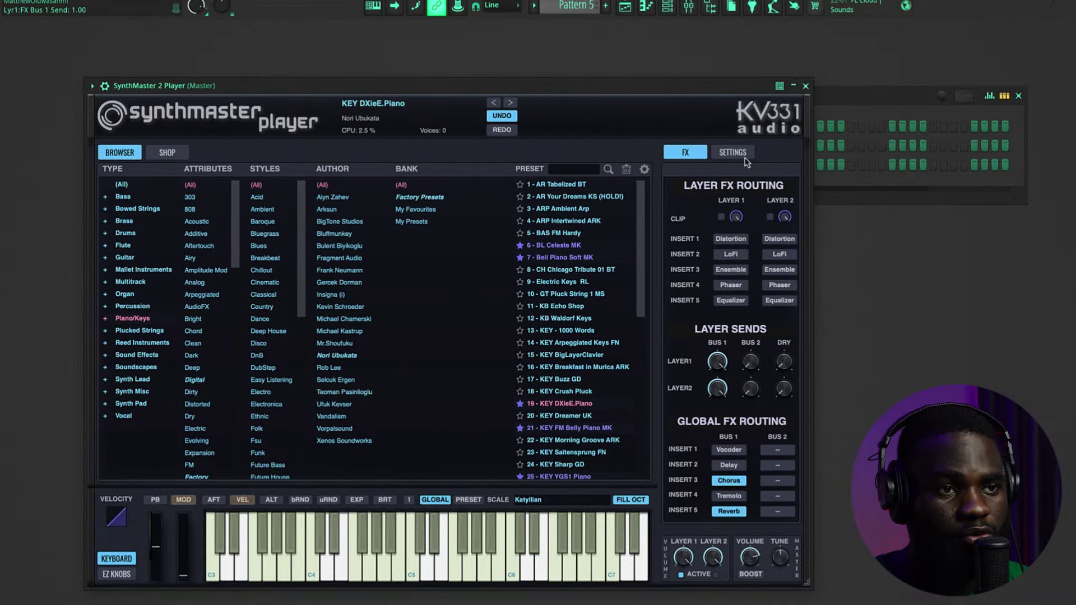
Step: Change SynthMaster 2 Player's global Skin Name setting to sT-White XT-100%
click(734, 152)
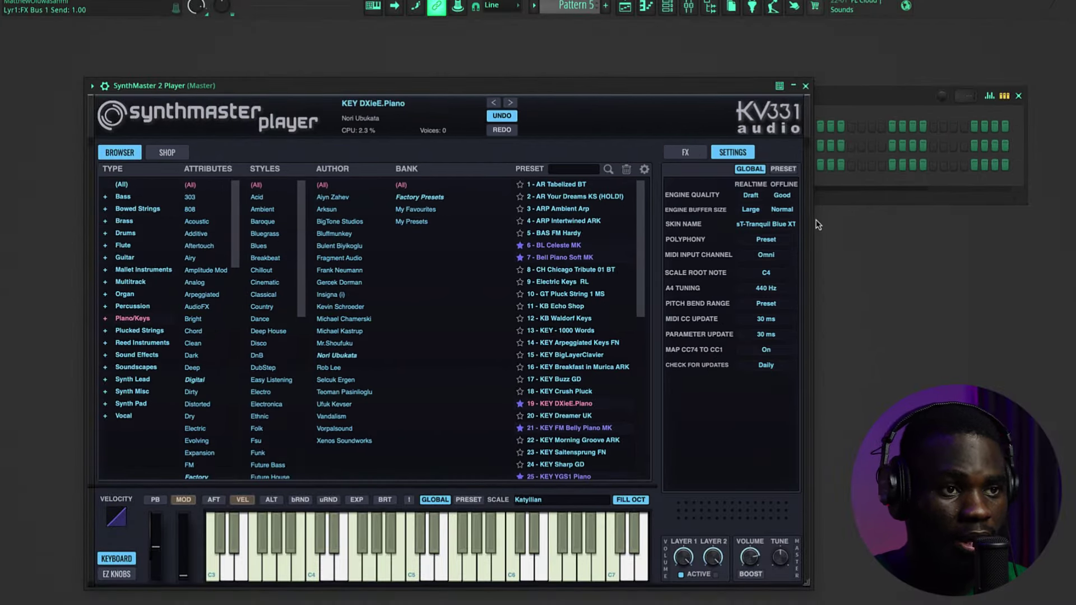
click(686, 153)
click(736, 153)
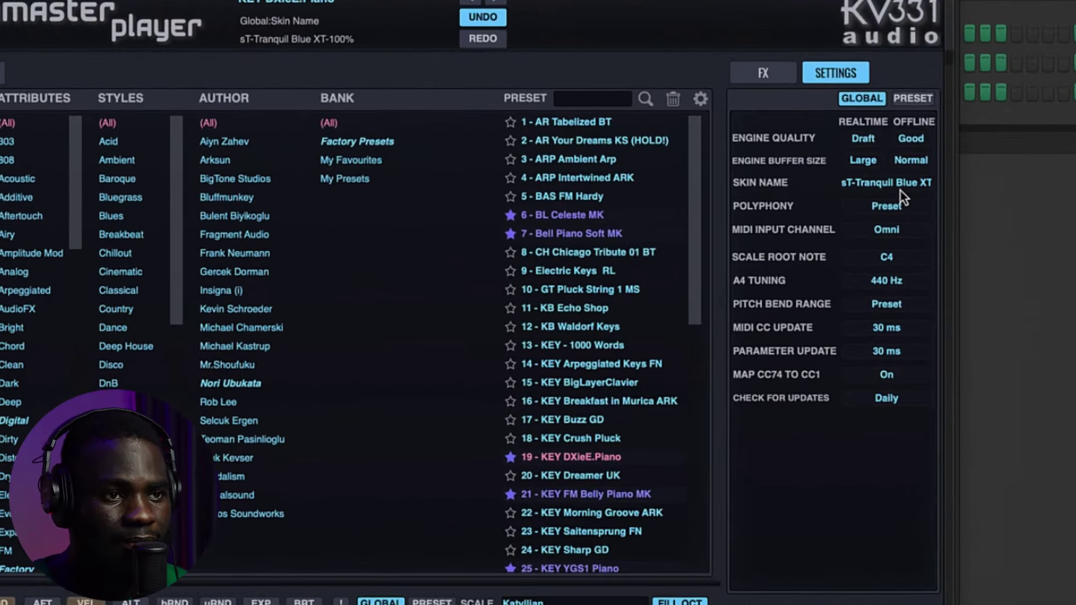
click(904, 186)
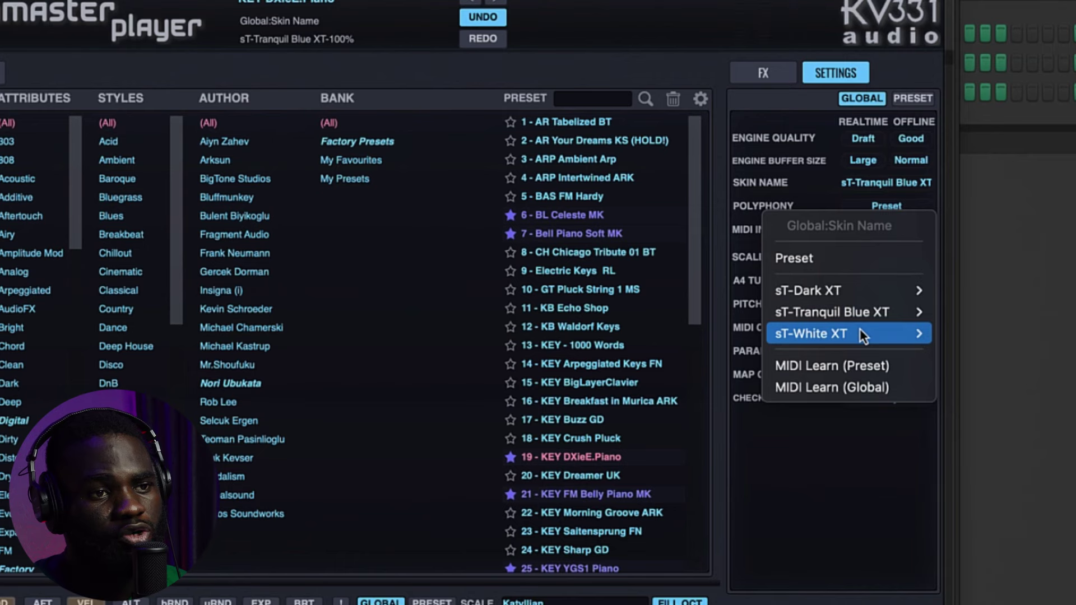
mouse_move(812, 334)
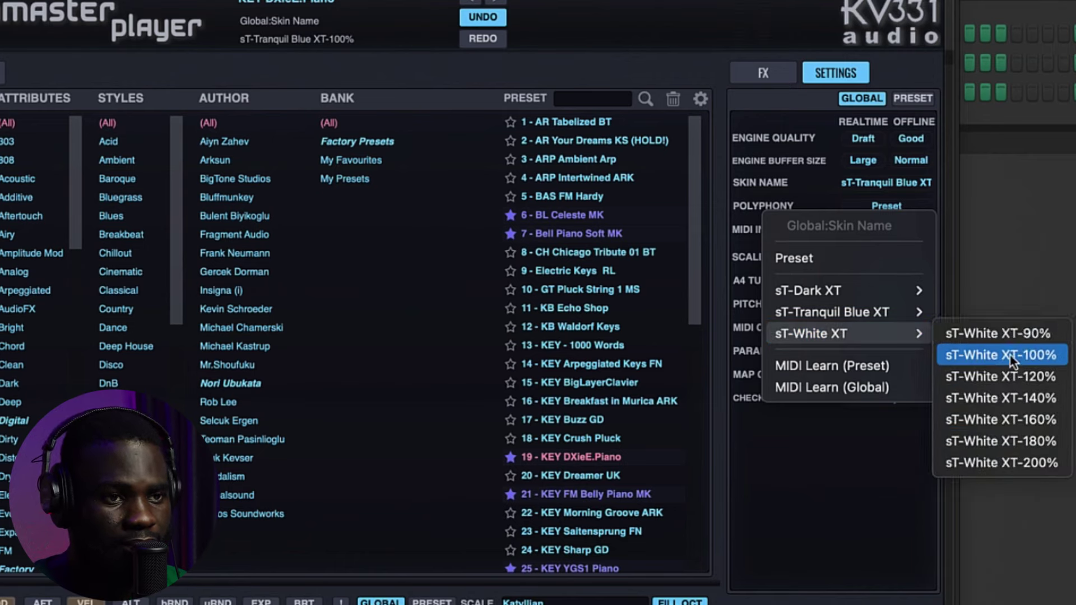
click(1011, 354)
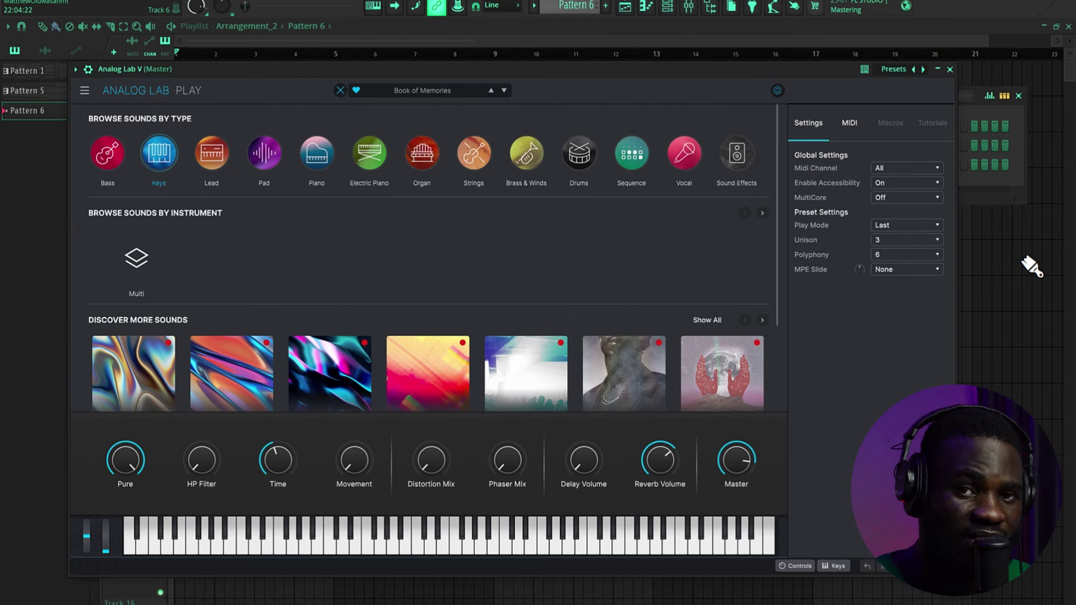
click(436, 92)
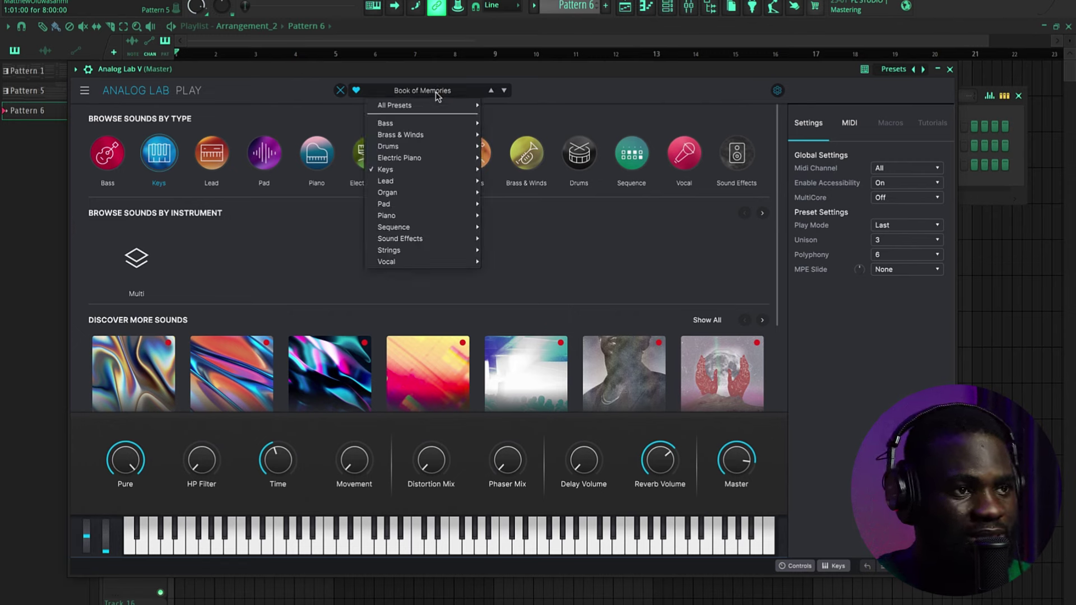
mouse_move(387, 170)
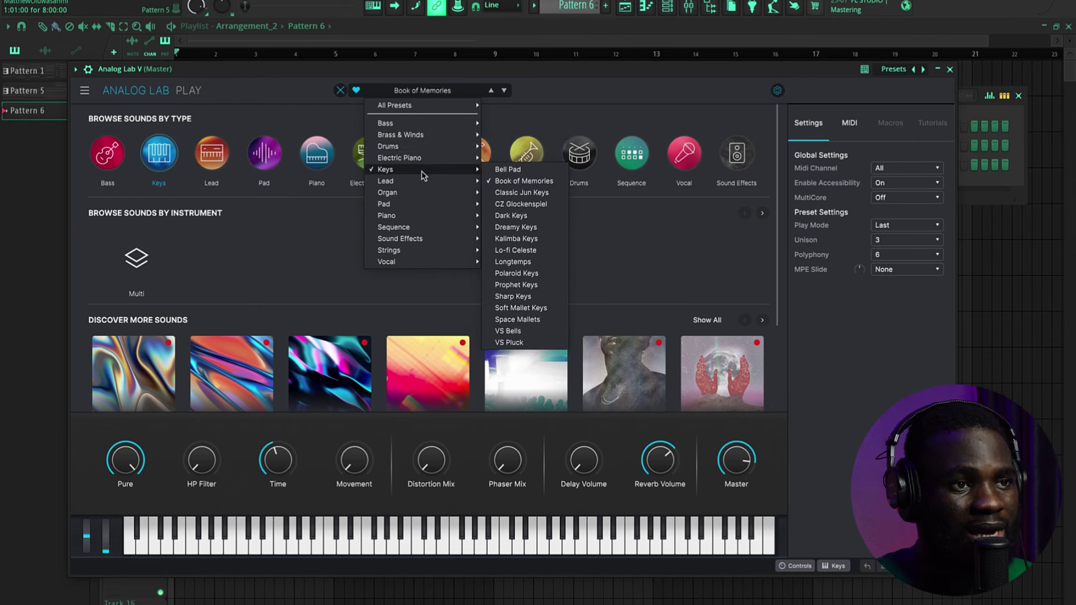
click(602, 124)
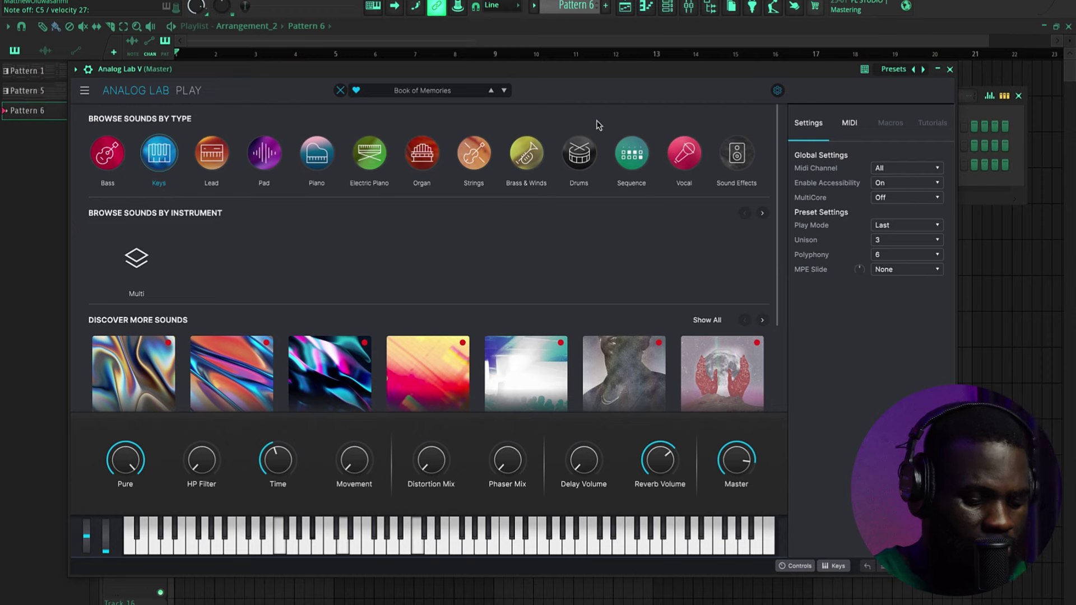
click(445, 92)
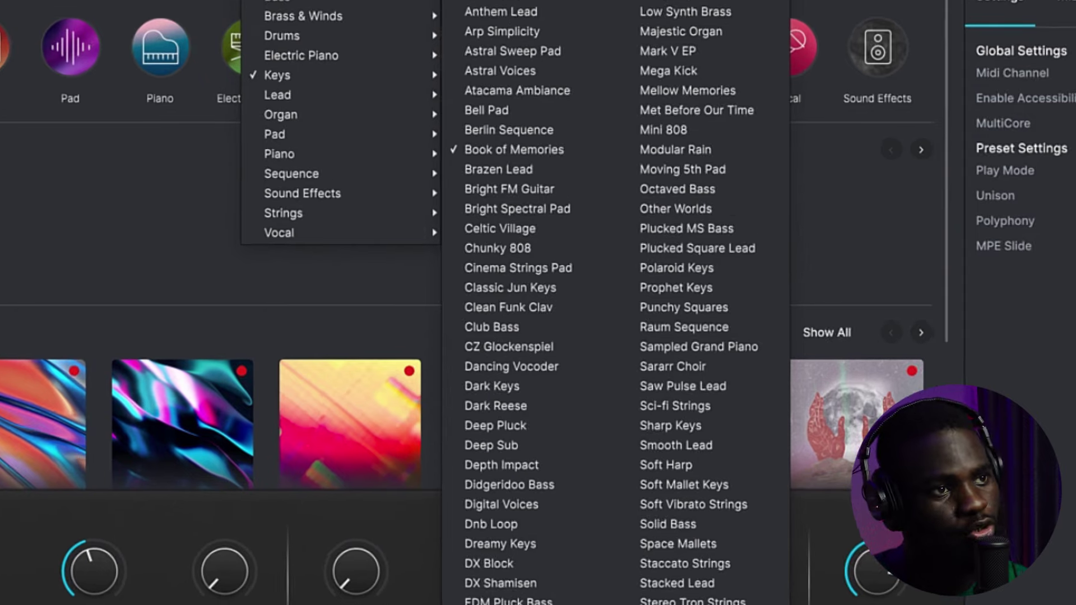
mouse_move(279, 234)
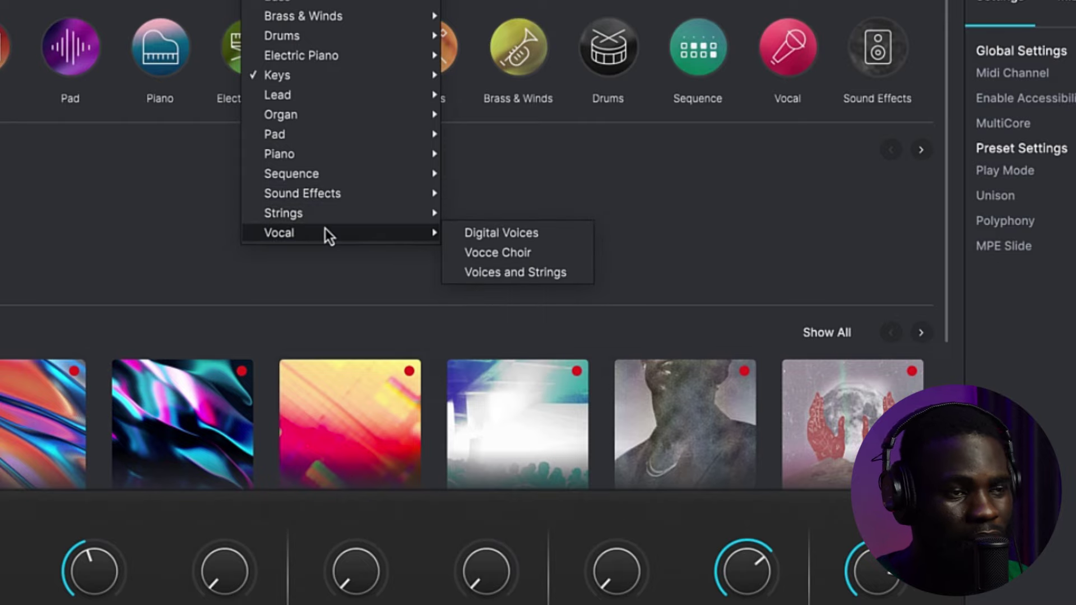
click(634, 221)
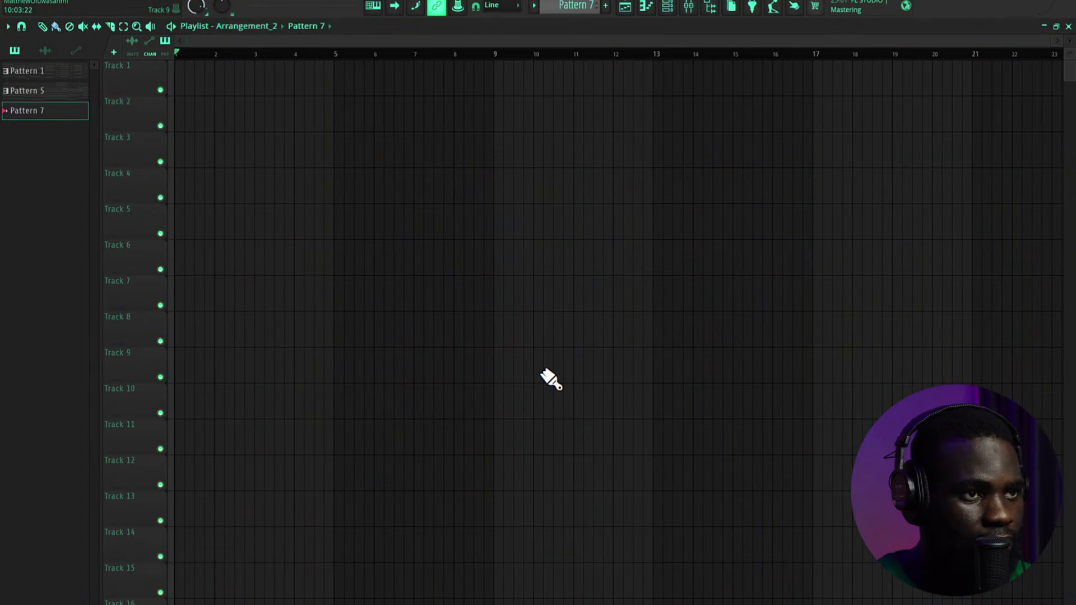
Step: Record a Pattern 7 performance on Track 1 and review all its notes in the piano roll
key(r)
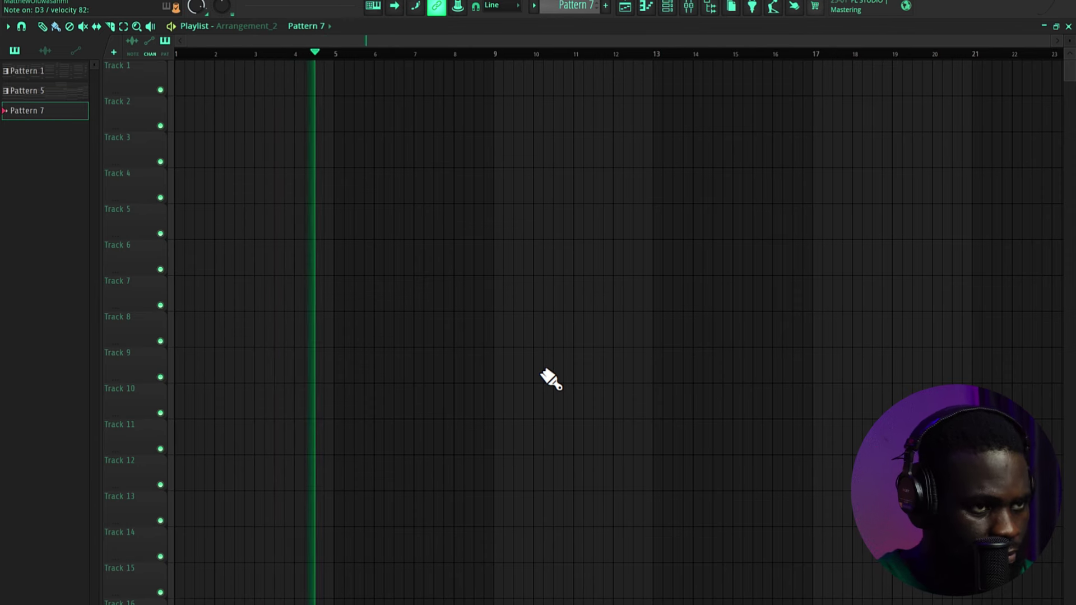
key(space)
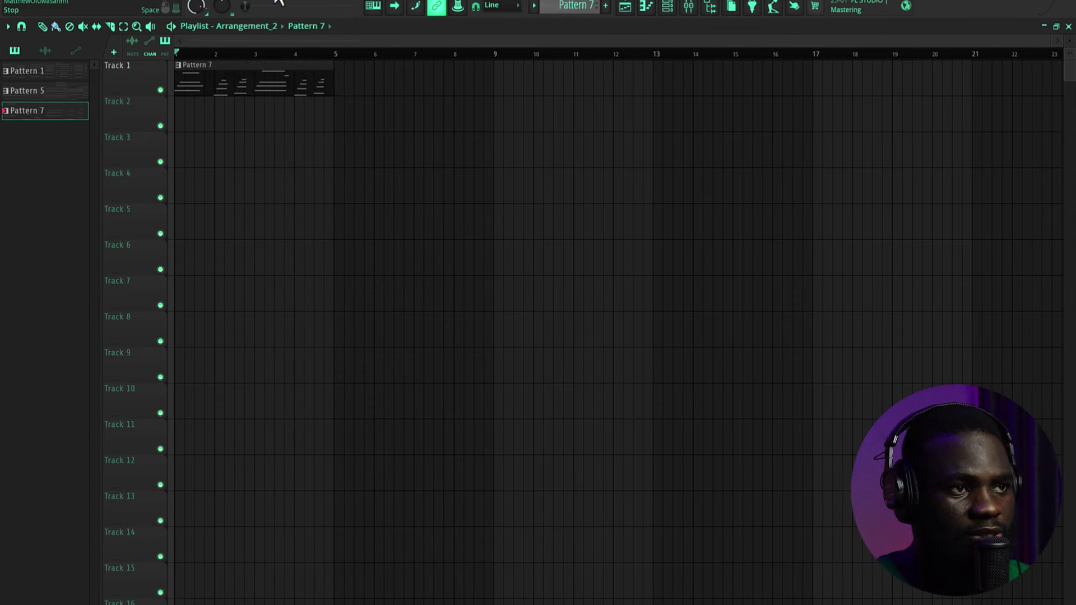
double_click(223, 82)
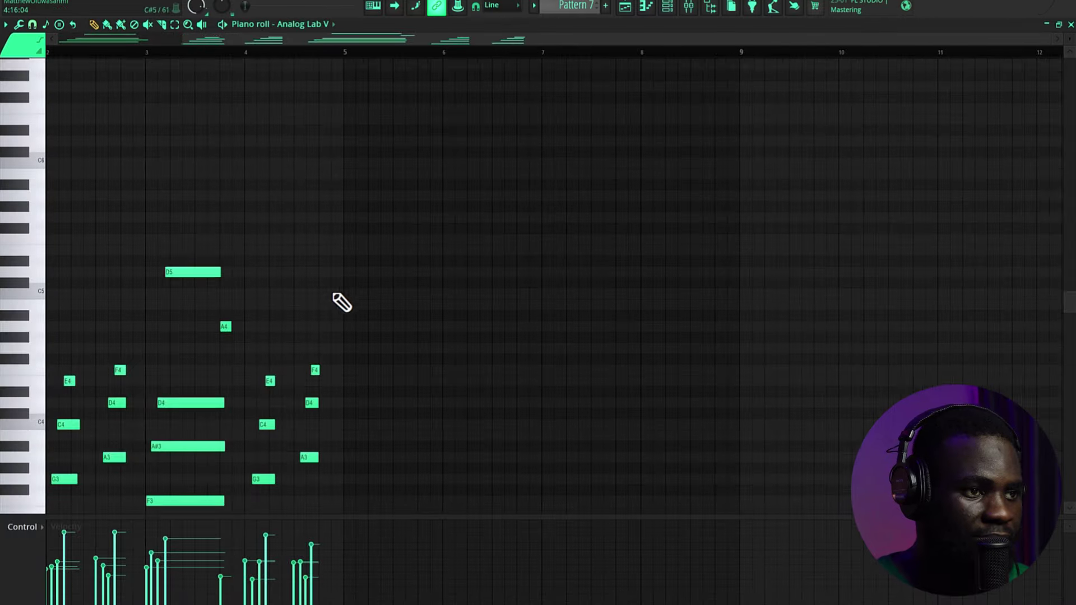
scroll(328, 315, down, 4)
scroll(303, 320, down, 1)
key(ctrl+a)
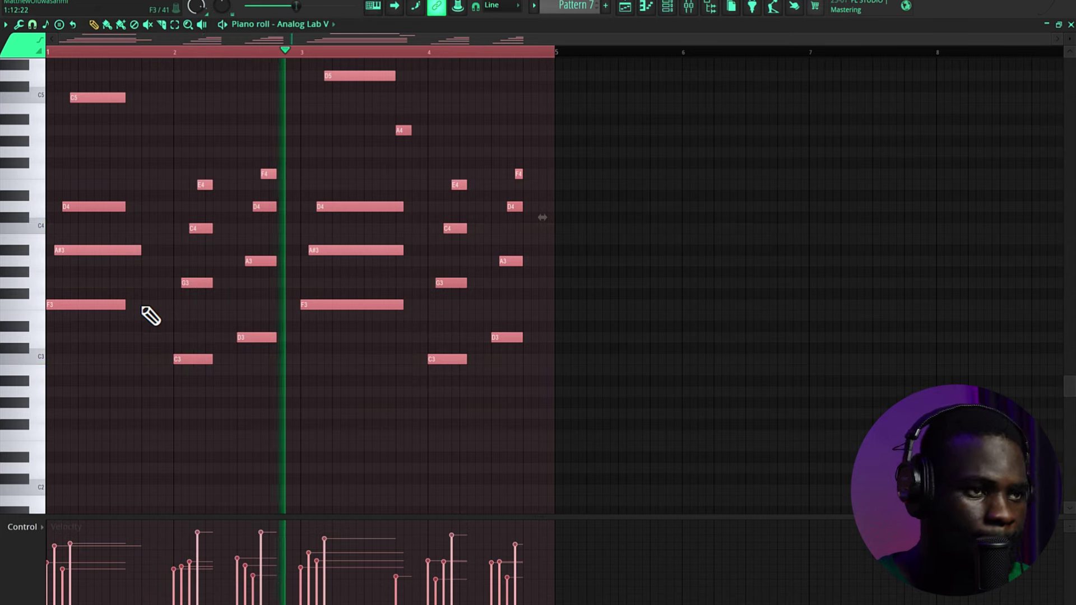
ctrl+scroll(323, 181, up, 1)
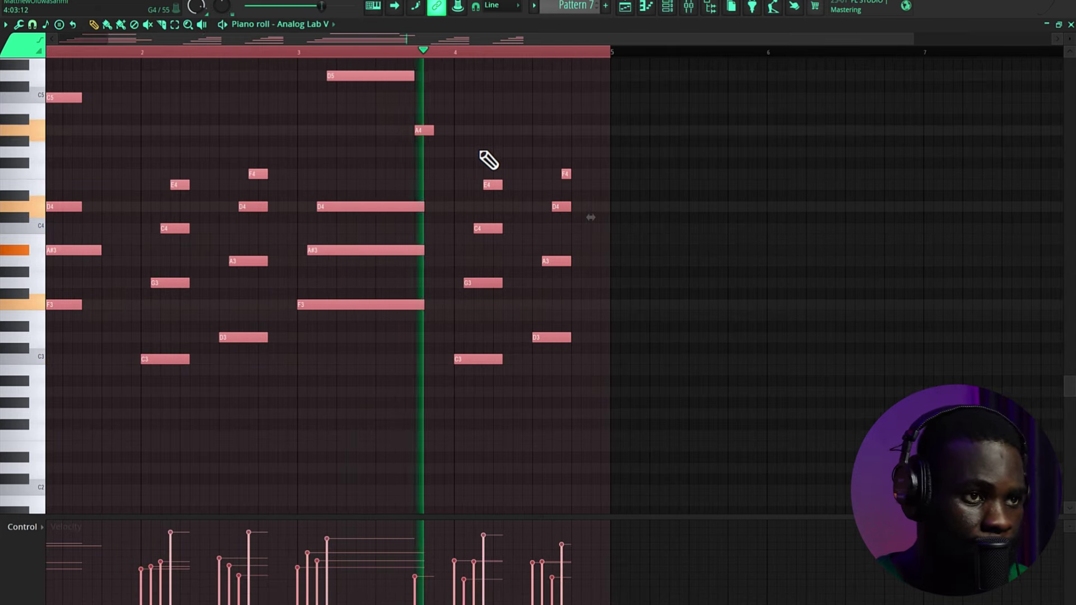
click(690, 181)
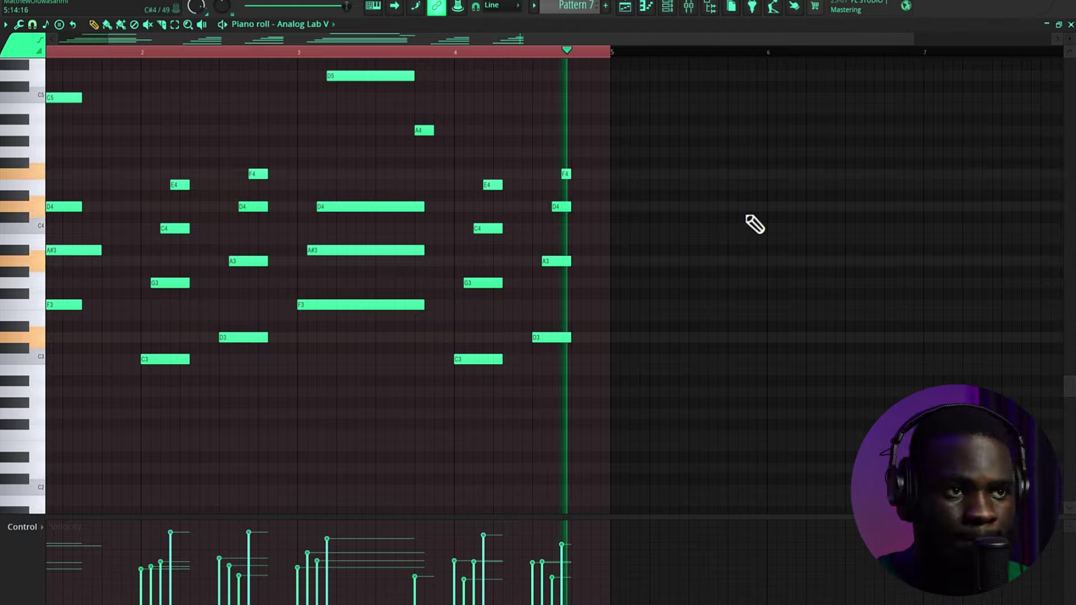
Step: Stop playback in the playlist and bring back the Analog Lab V window on Book of Memories
click(626, 7)
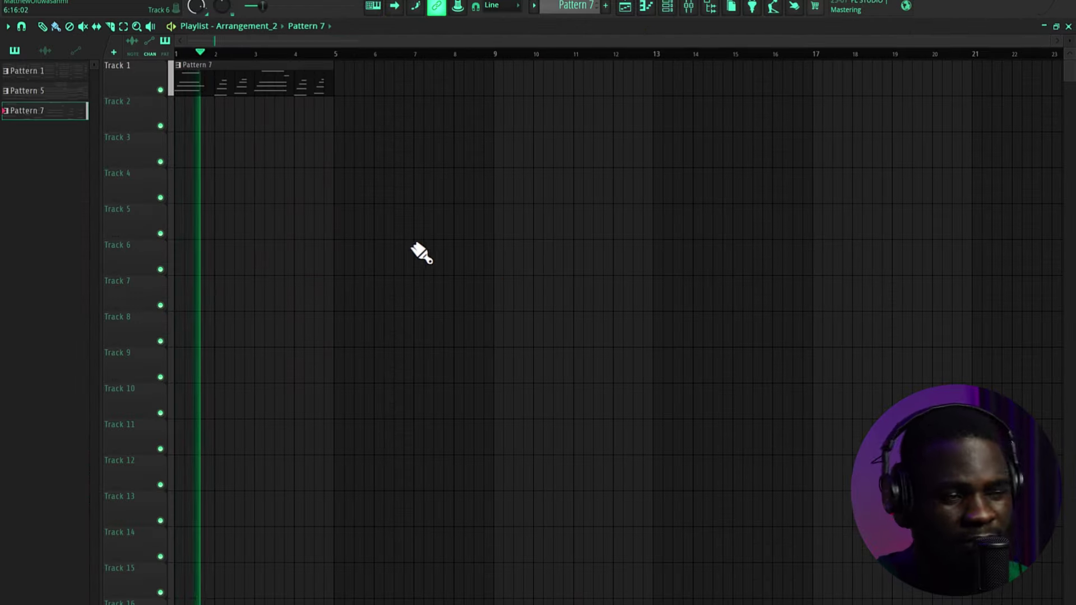
key(space)
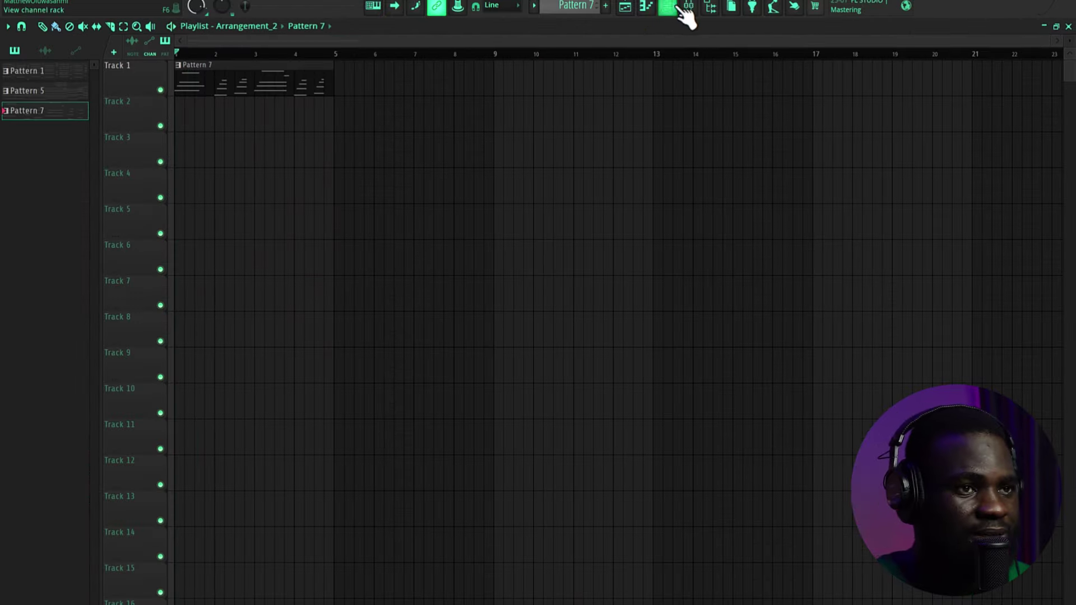
click(669, 6)
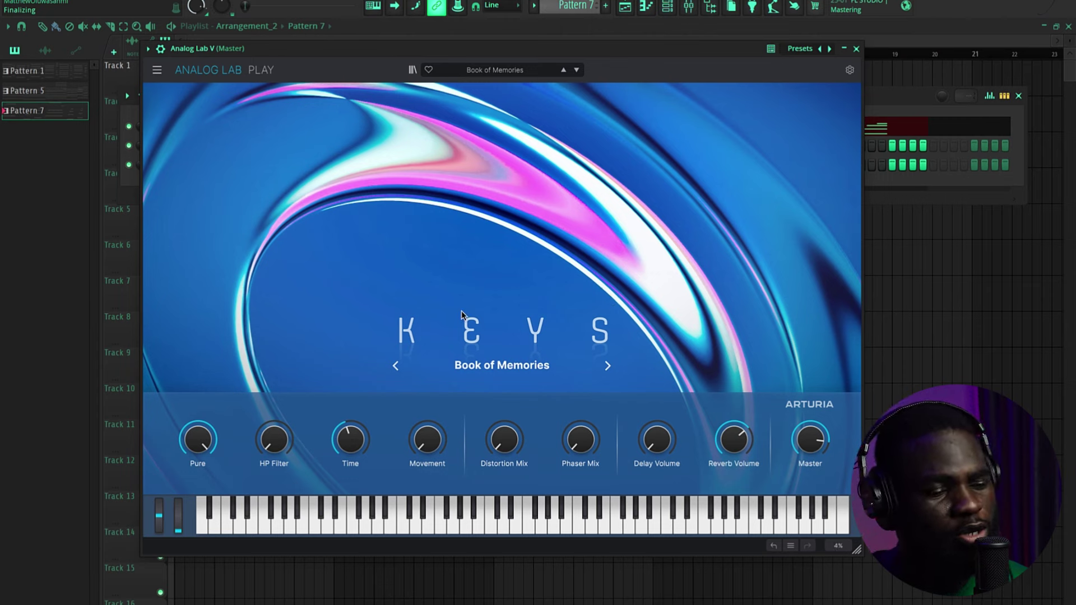
Step: Step through Kalimba Keys, Sharp Keys and VS Bells to the VS Pluck preset
click(608, 366)
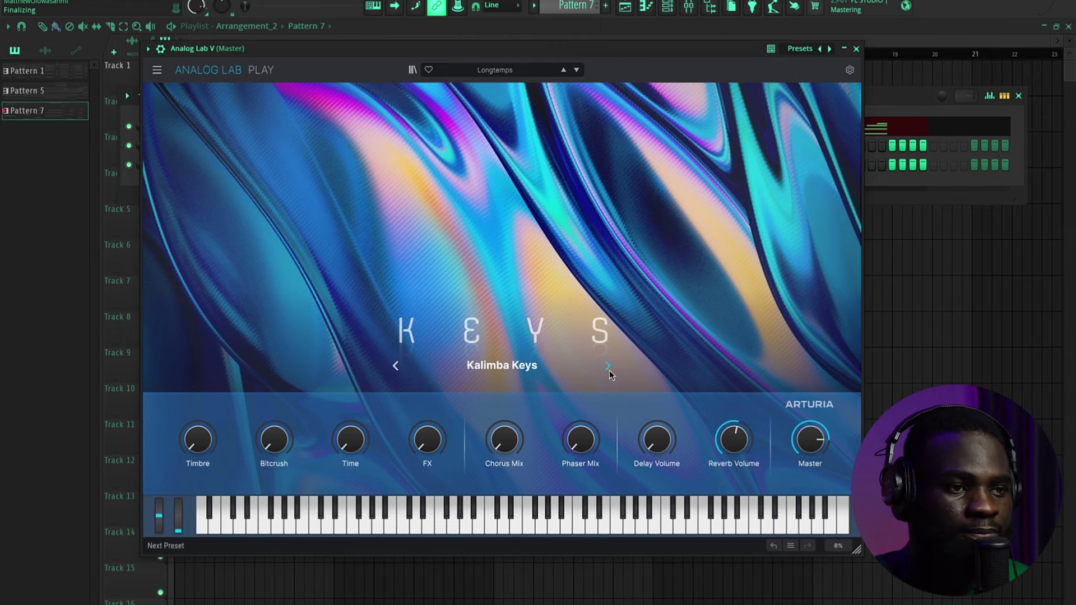
click(608, 366)
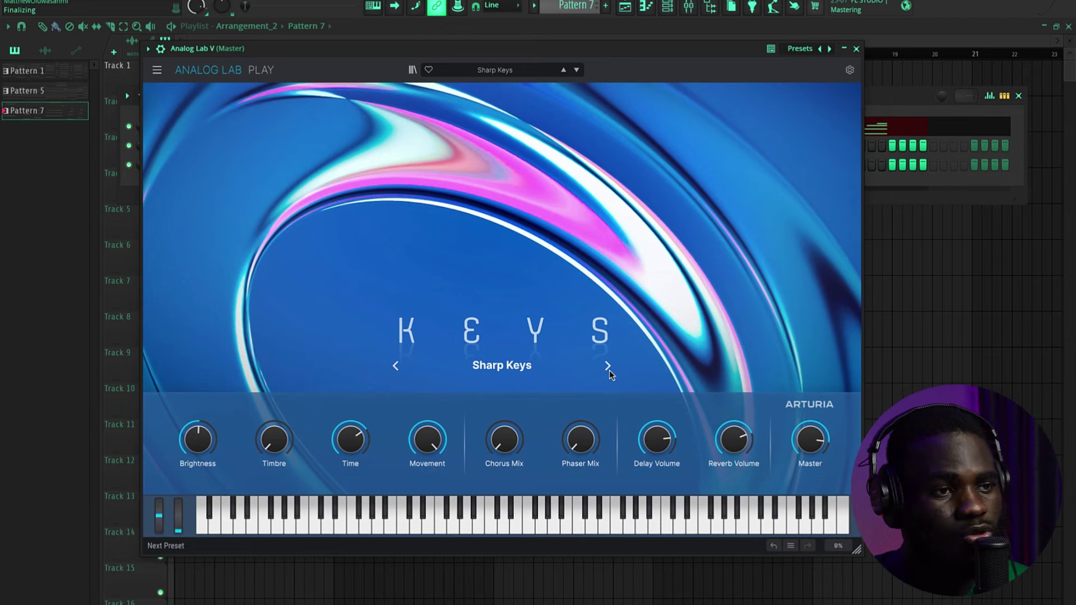
click(608, 366)
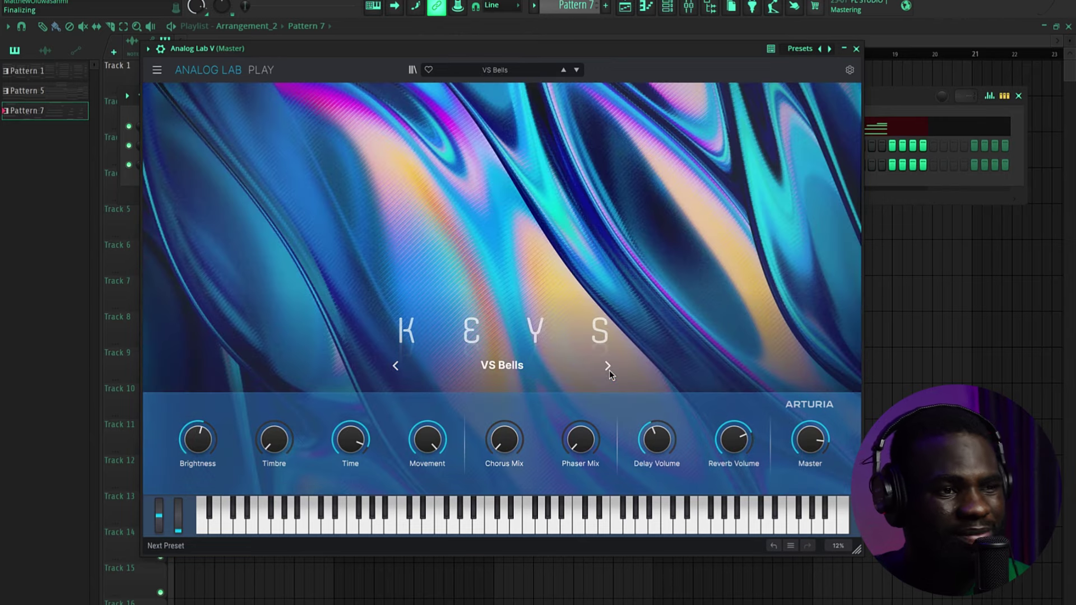
click(608, 366)
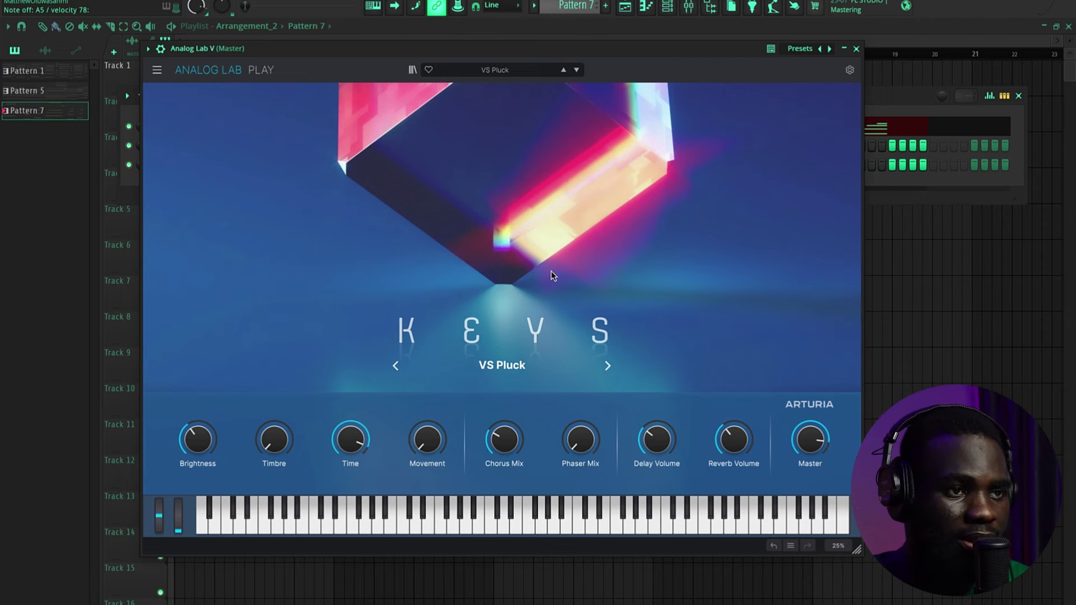
Step: Load the 80's Funk Bass preset, then step through Deep Sub to Didgeridoo Bass
click(487, 71)
mouse_move(471, 103)
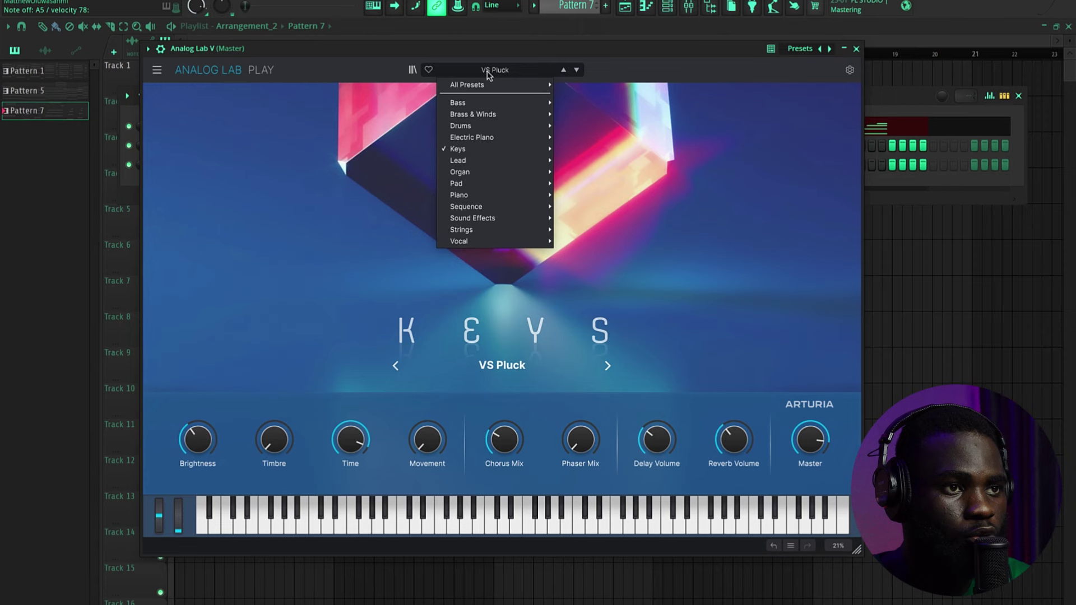
click(591, 103)
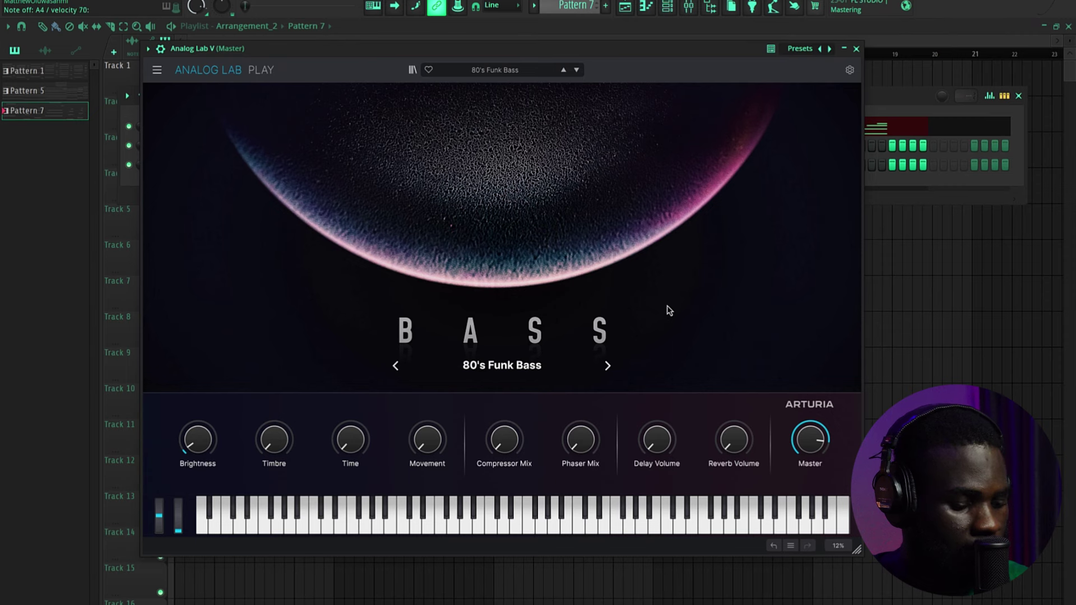
click(609, 366)
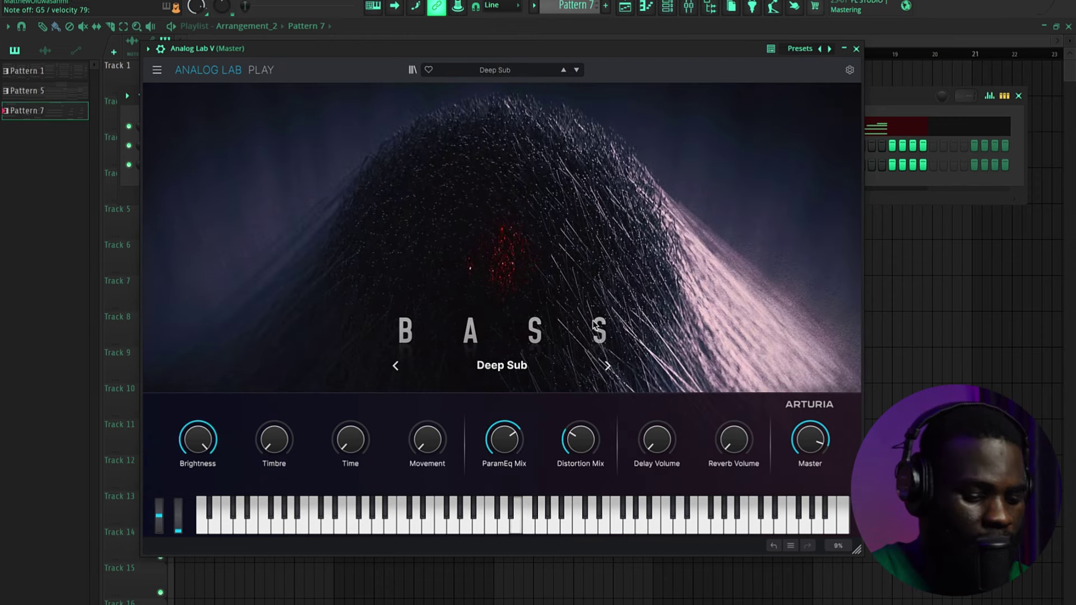
click(607, 367)
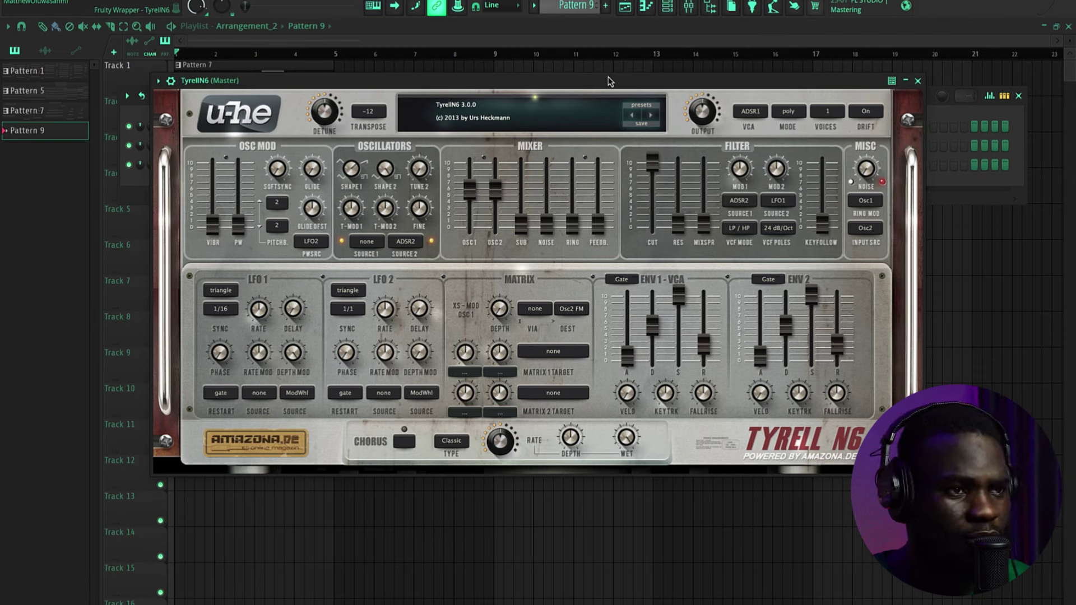
click(509, 117)
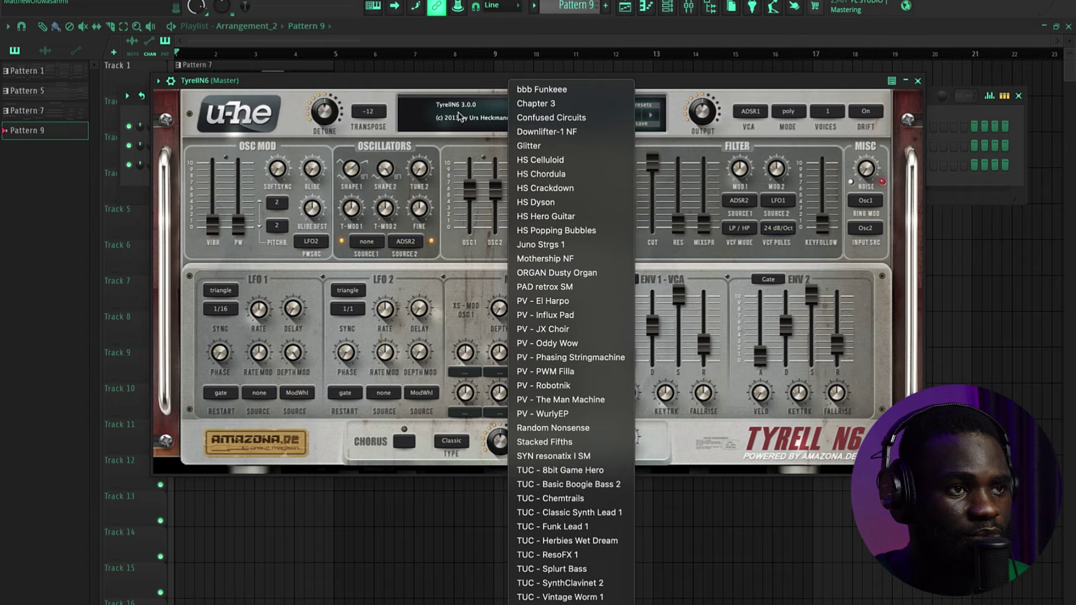
click(399, 121)
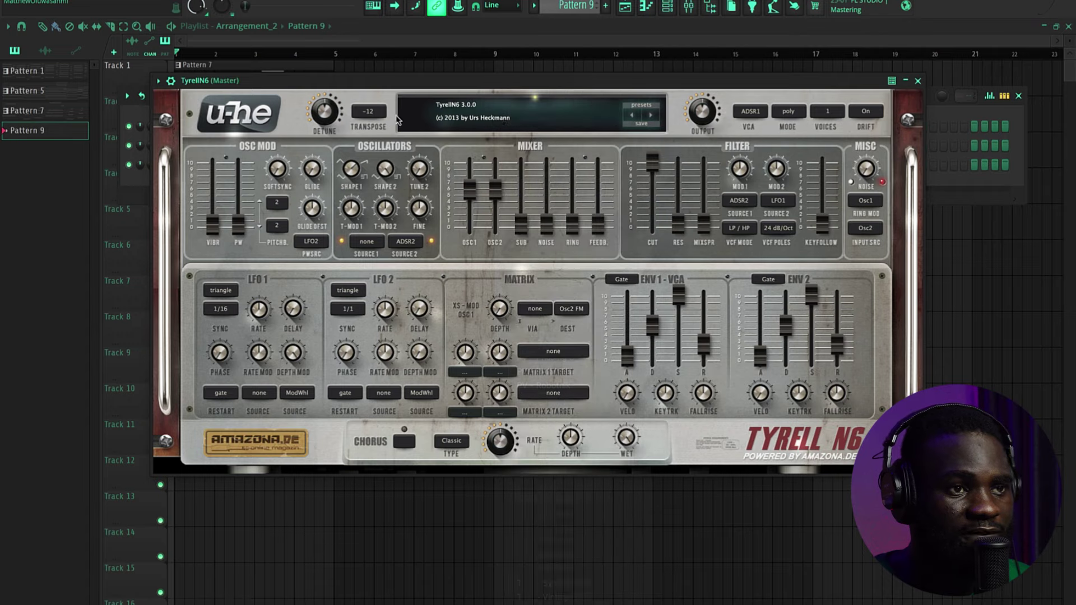
Step: Open TyrellN6's full preset browser and browse the BrontoScorpio, DocM and Howie folders
click(641, 108)
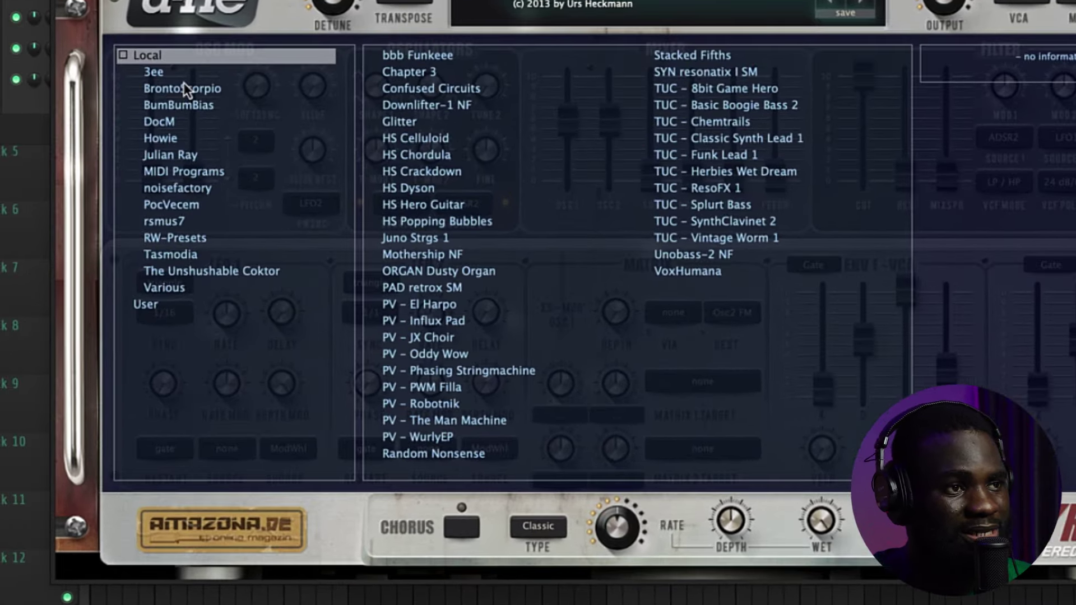
click(182, 88)
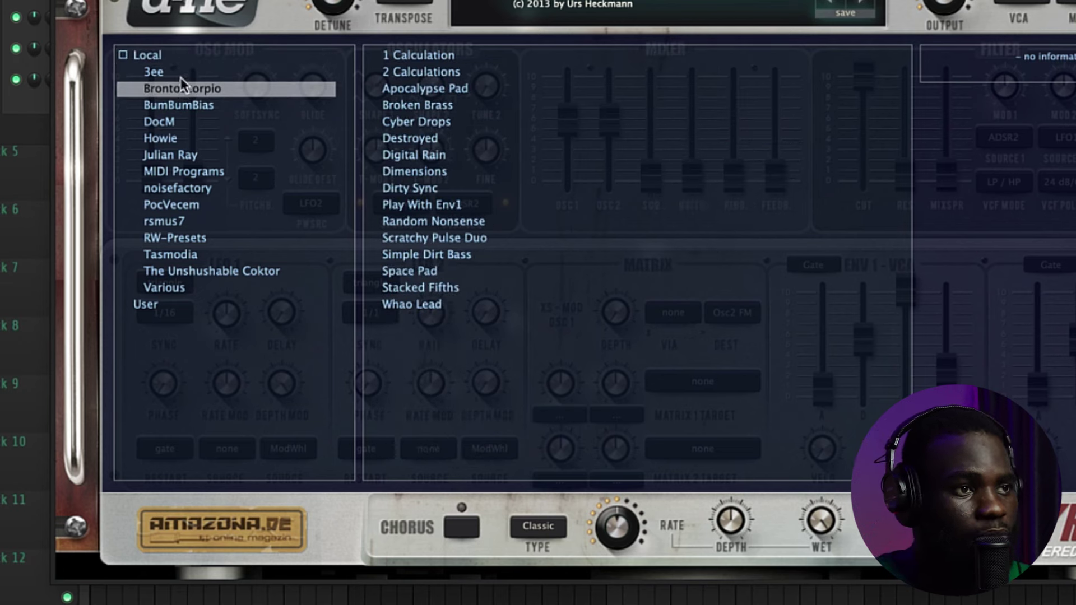
click(182, 74)
click(178, 105)
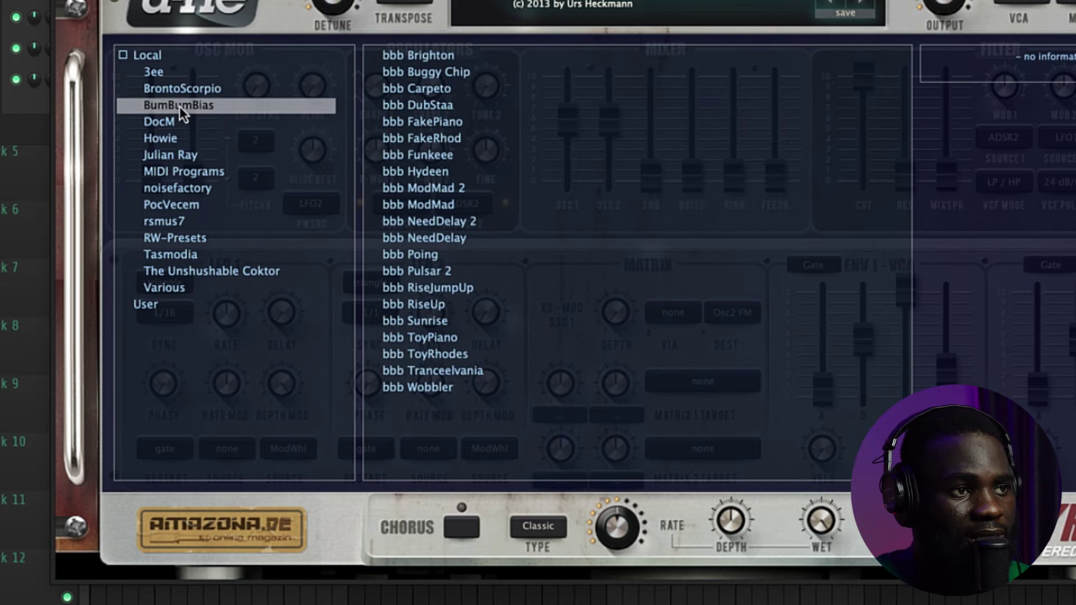
click(168, 141)
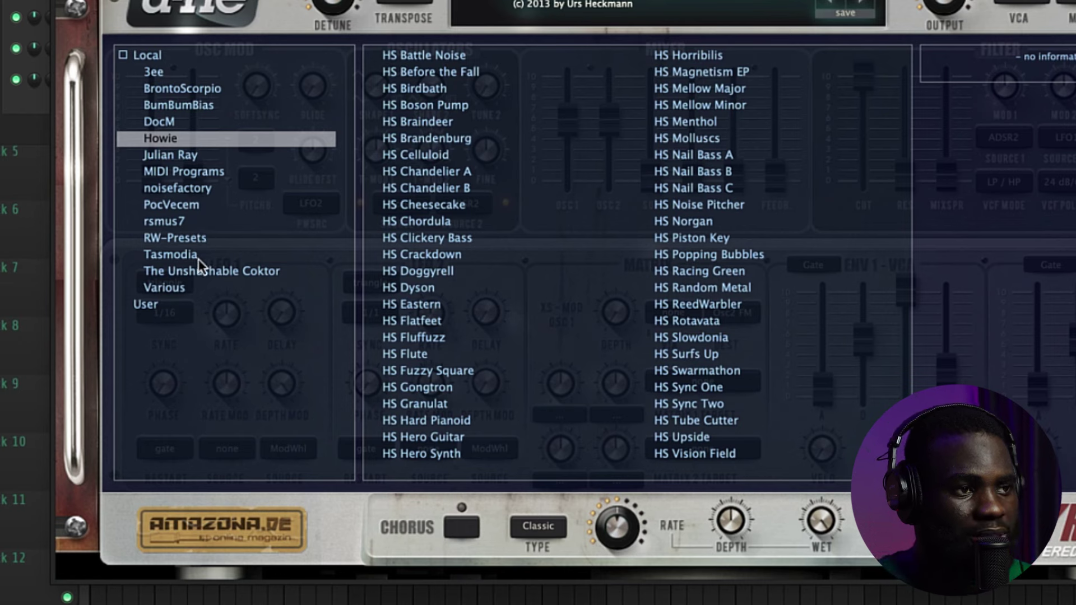
Step: In the 3ee folder, audition 3ee_Lemon Camel and 3ee_Organic W, then load 3ee_Perc BD
click(167, 75)
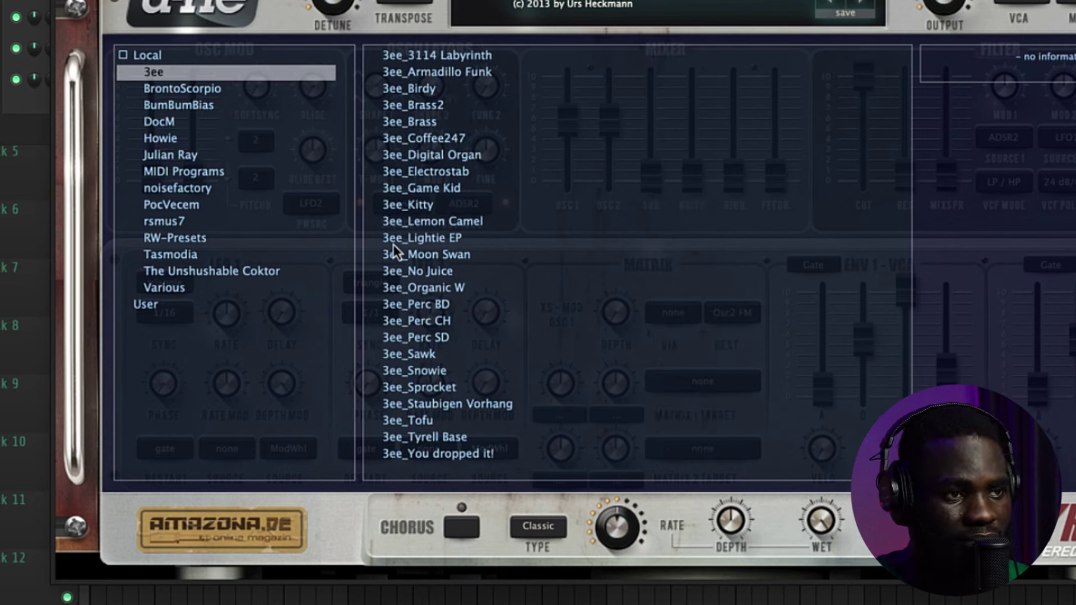
click(443, 224)
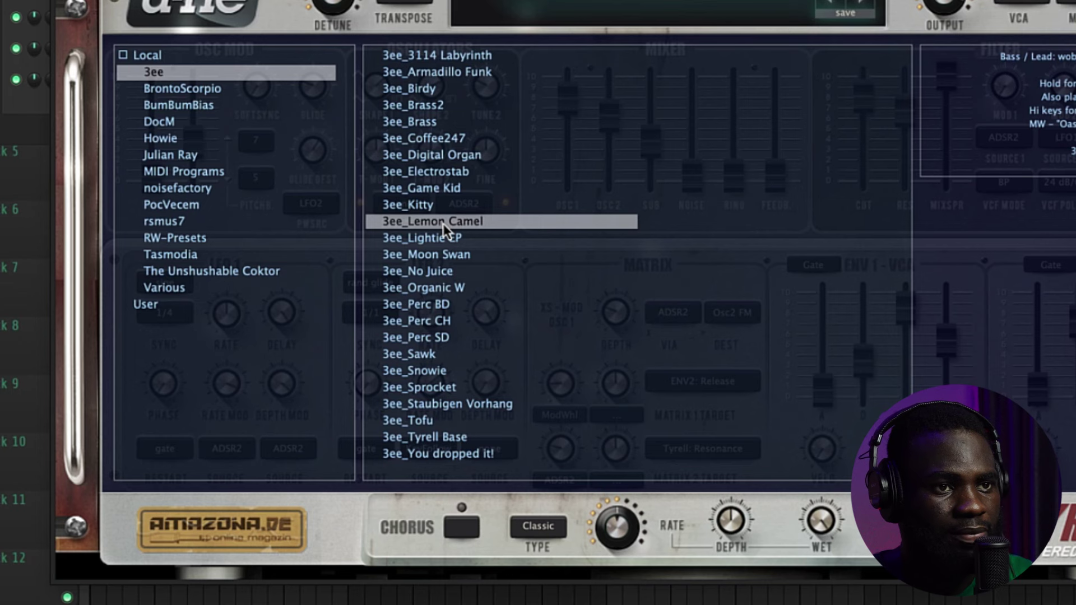
click(435, 287)
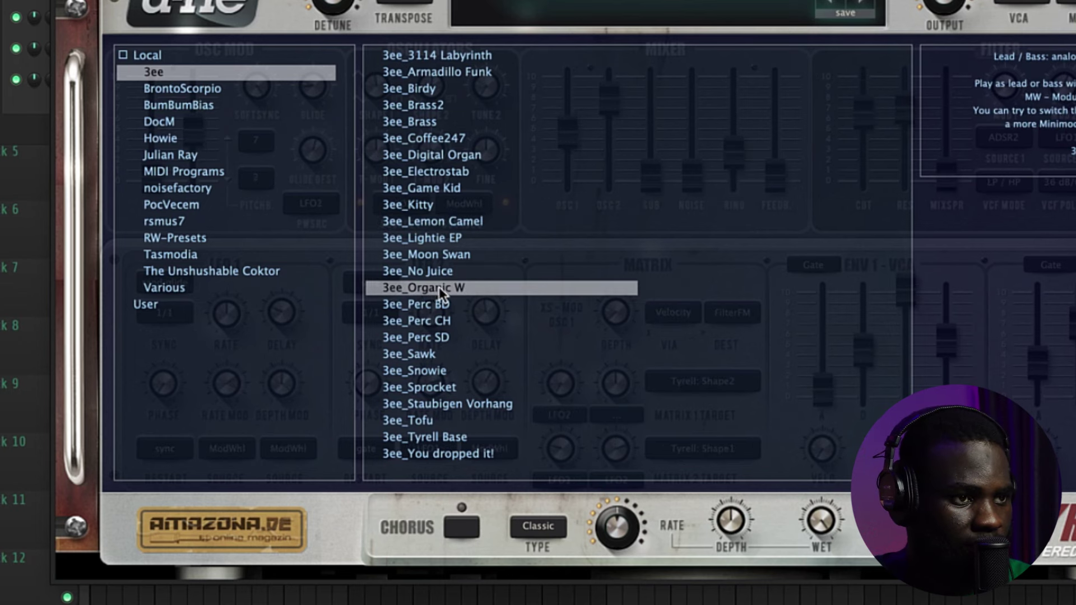
click(421, 305)
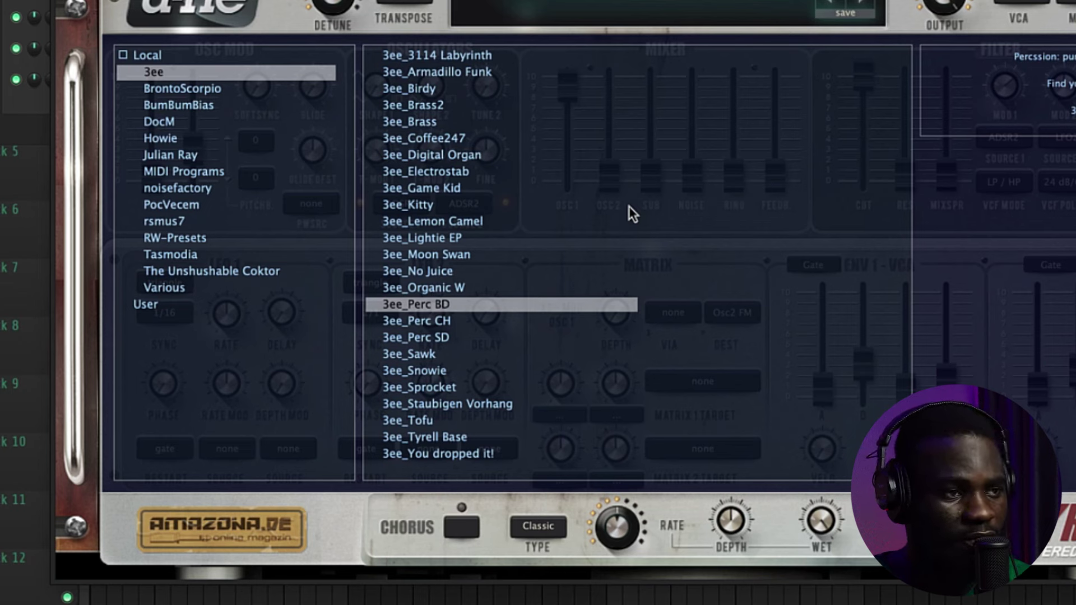
Step: In the Various folder, audition Hoover Wobble, sunday pad, pitch sweller, Walking Around and Little slider
click(239, 285)
click(585, 336)
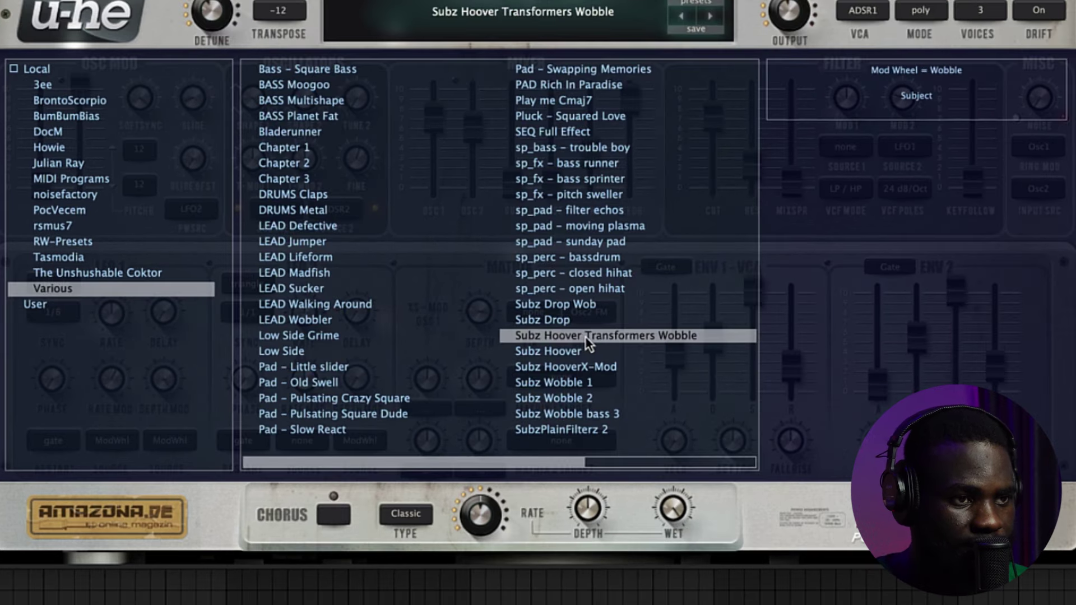
click(589, 241)
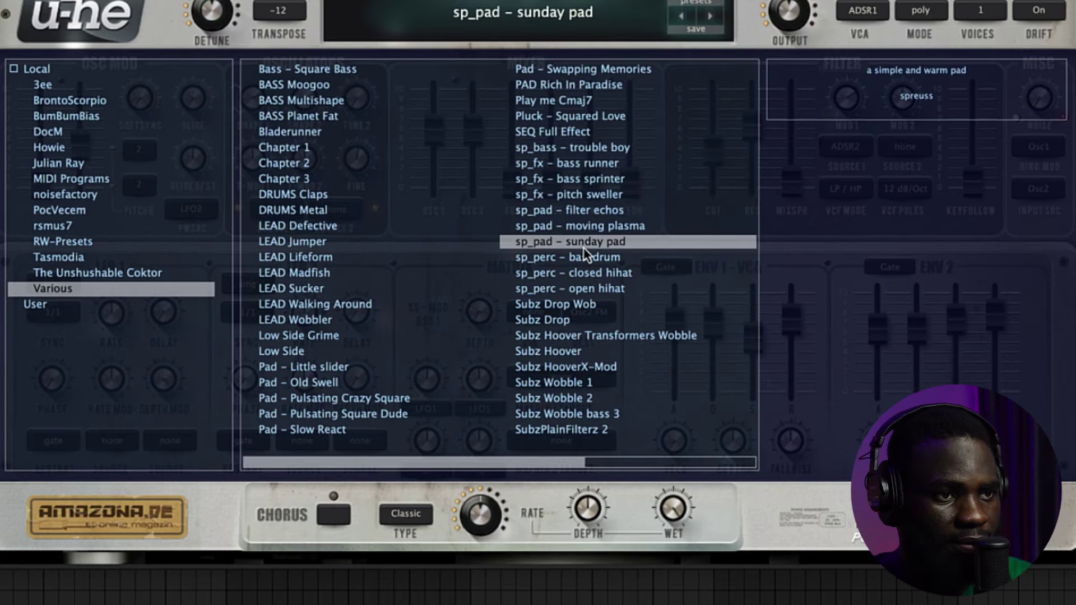
click(606, 194)
click(348, 303)
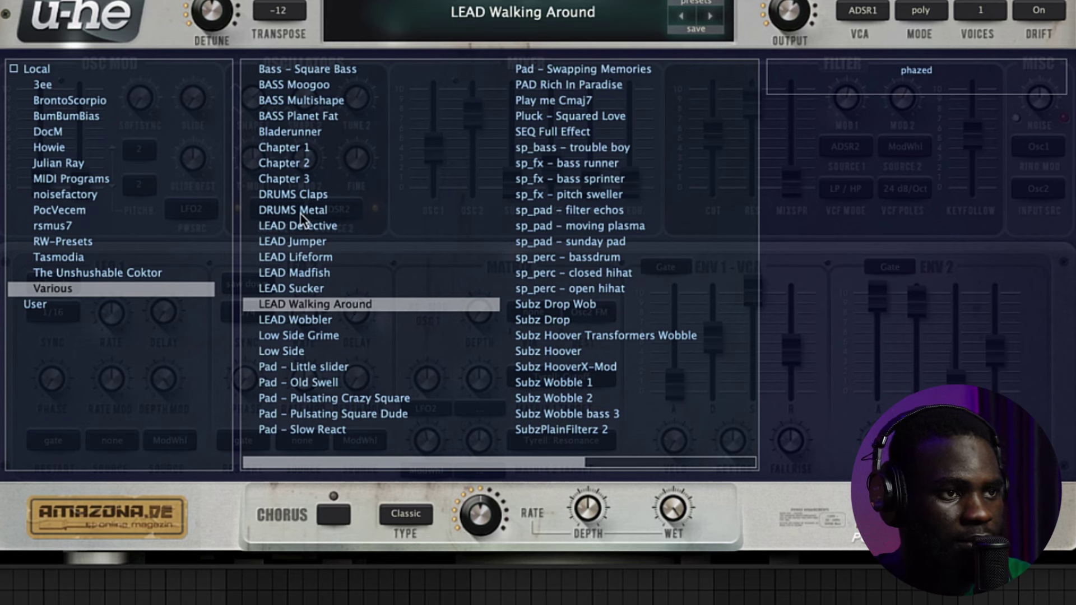
click(296, 369)
Step: Audition Pad - Old Swell, Pulsating Crazy Square, Chapter 2, BASS Moogoo and BASS Multishape
click(311, 384)
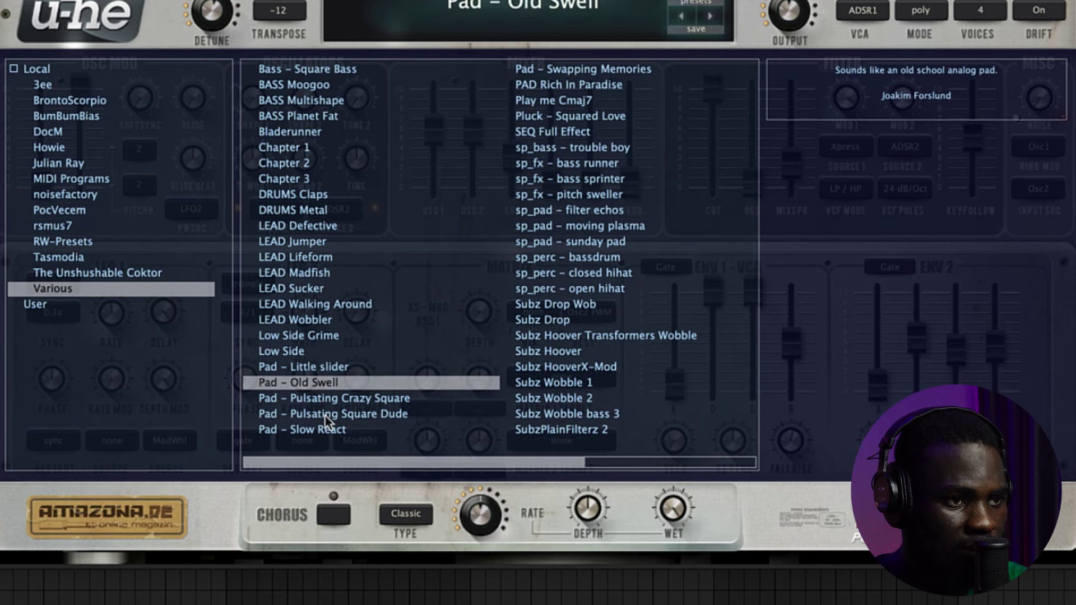
click(325, 399)
click(300, 163)
click(301, 101)
click(320, 84)
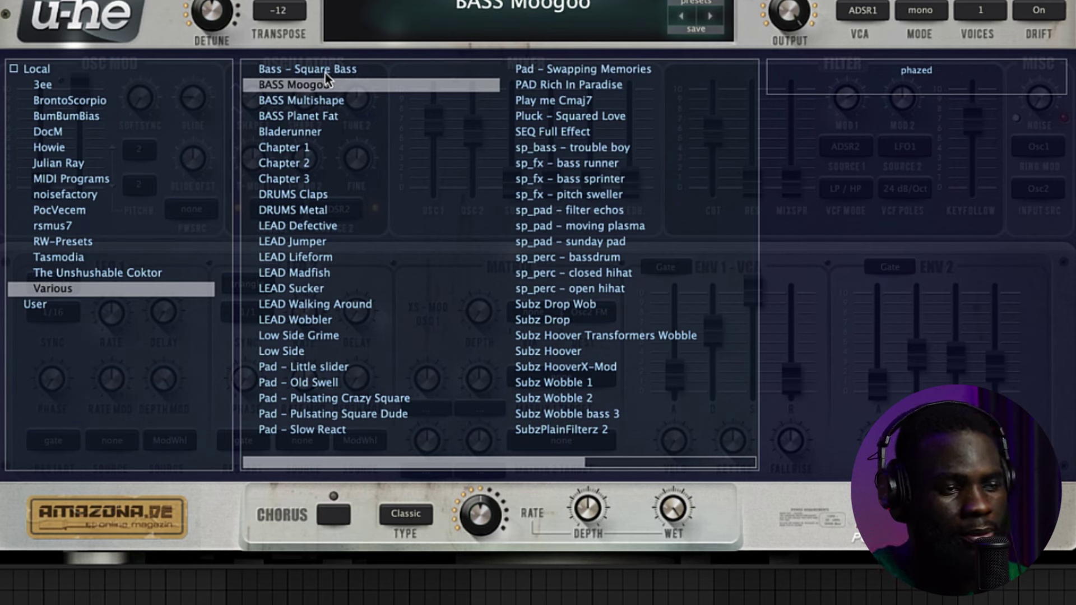
click(309, 99)
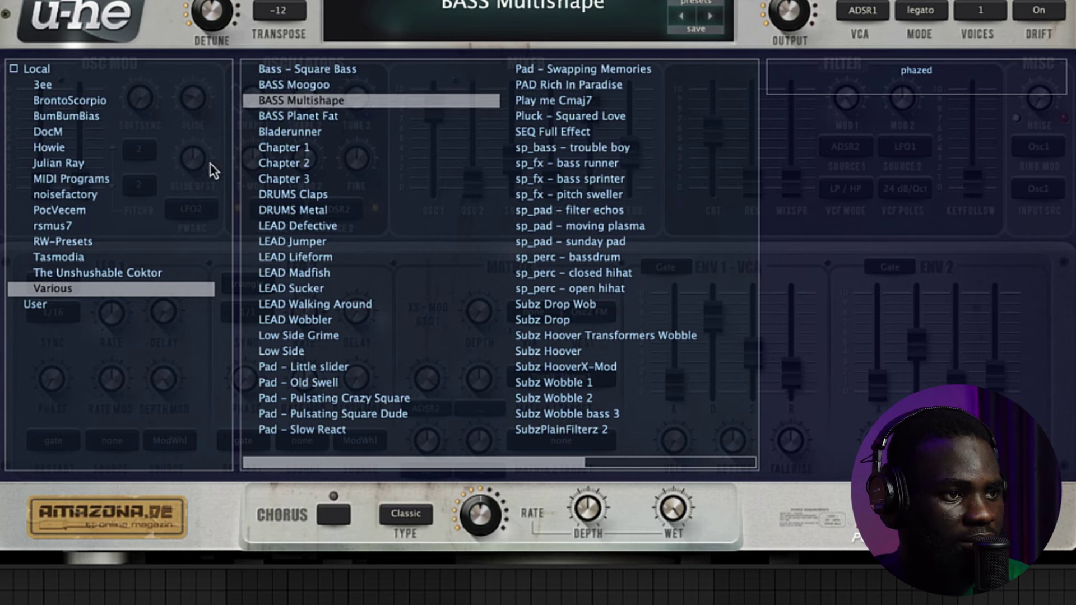
Step: In RW-Presets, try Iron Horse, Red Bulletin and Simple Arp Pattern, then load Tune Mod 1 vs Mod 2
click(85, 242)
click(325, 243)
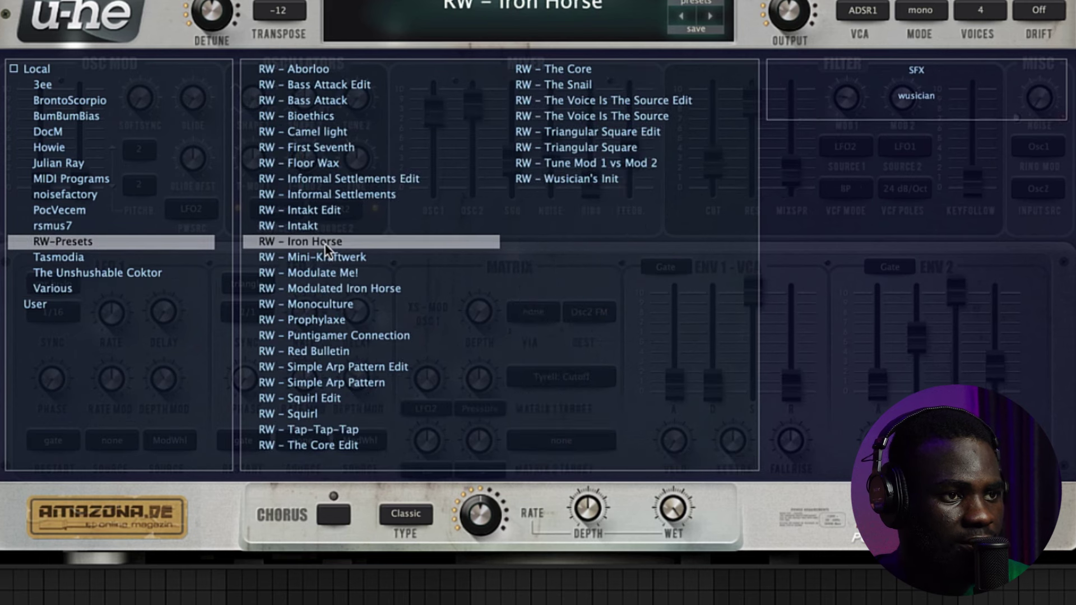
click(332, 290)
click(346, 352)
click(362, 383)
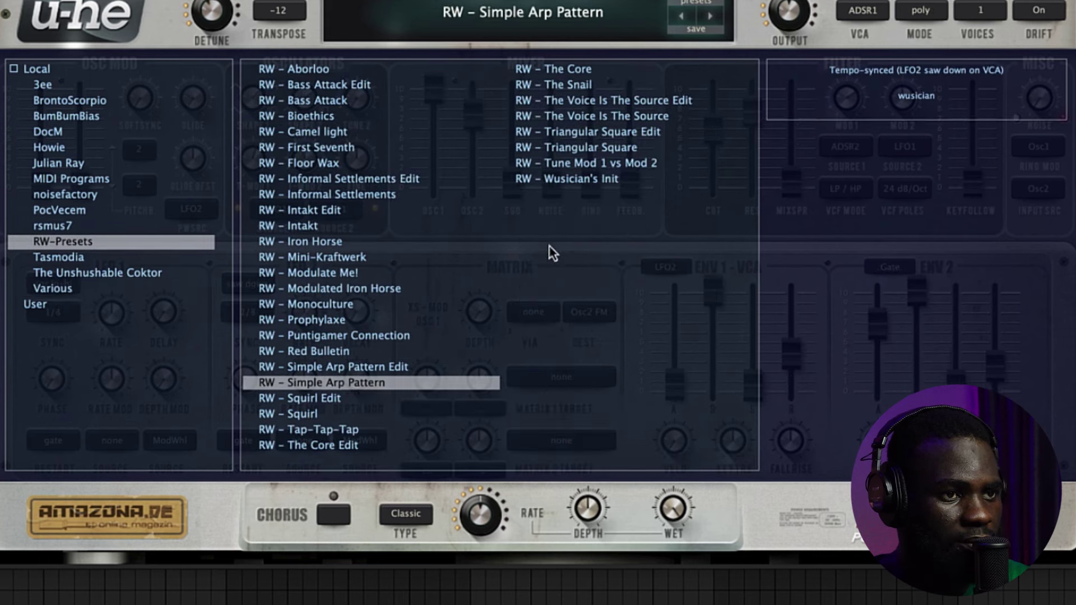
click(615, 165)
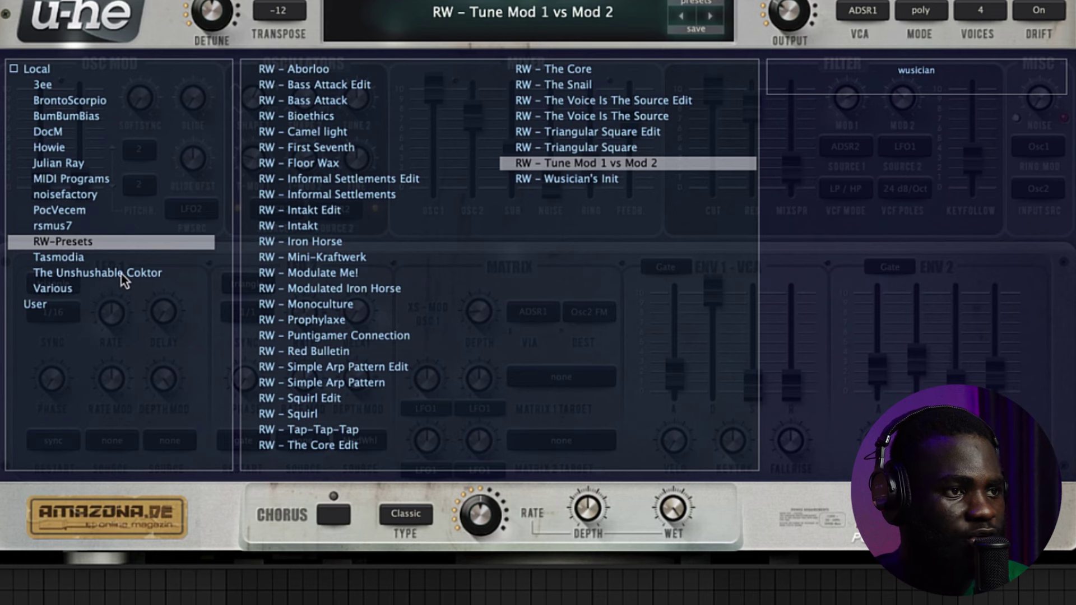
Step: In the rsmus7 folder, audition BAS sof ton V SM and several KEY presets like old chords and oldie
click(107, 225)
click(304, 241)
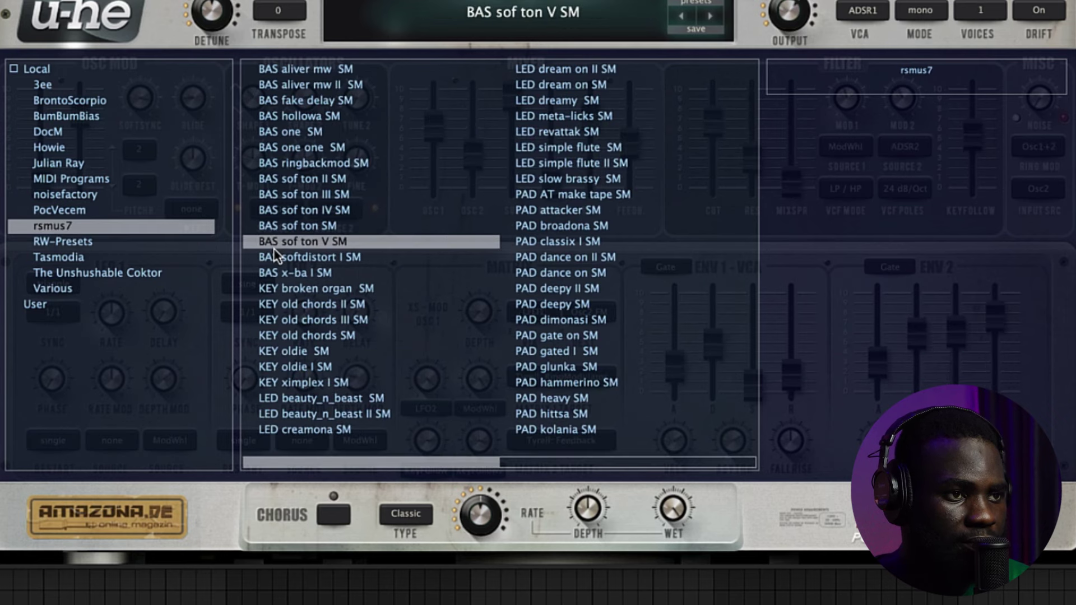
click(304, 305)
click(304, 383)
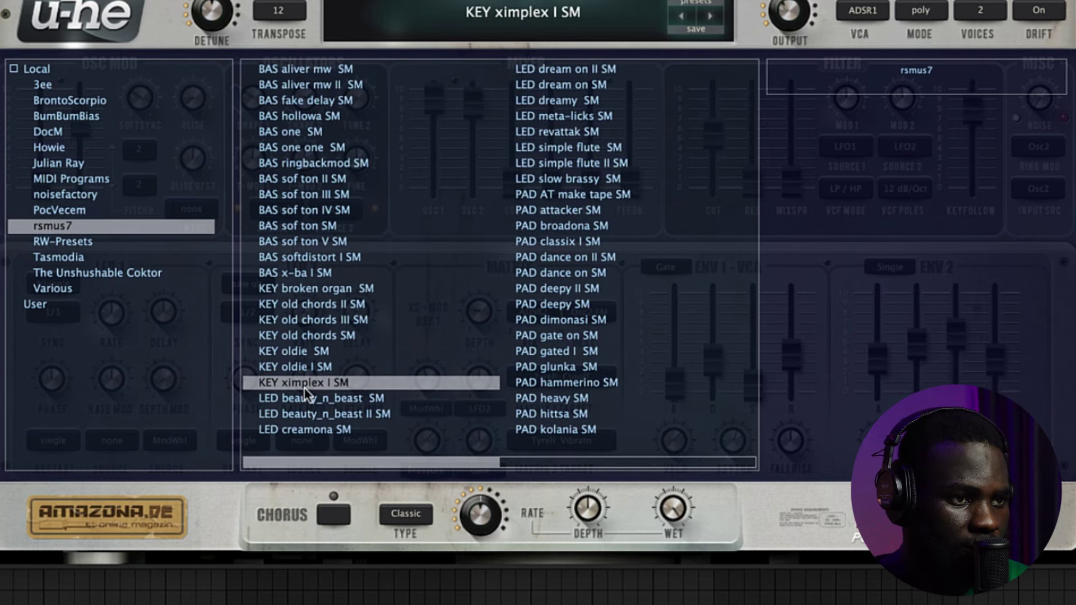
click(313, 352)
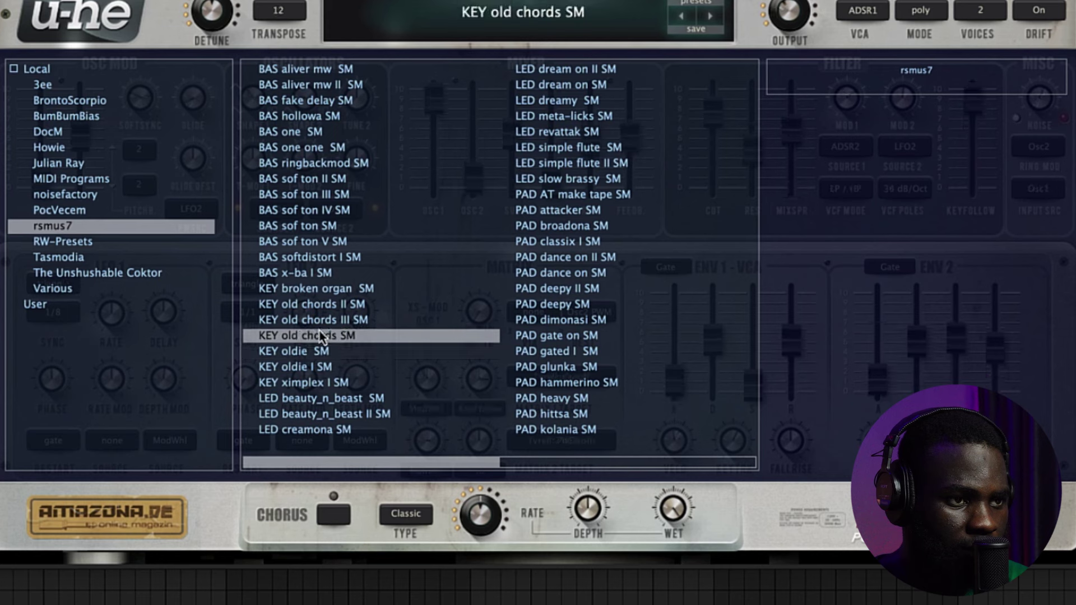
click(321, 322)
click(322, 290)
Step: Compare PAD glunka SM with PAD hittsa SM, settling on PAD glunka SM
click(561, 367)
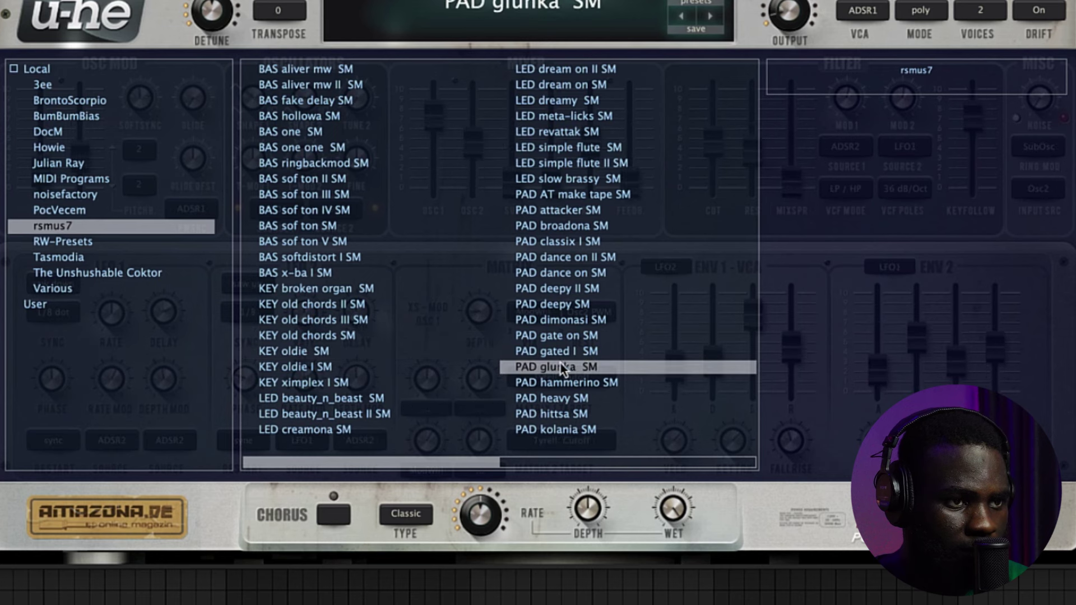
click(581, 412)
click(571, 365)
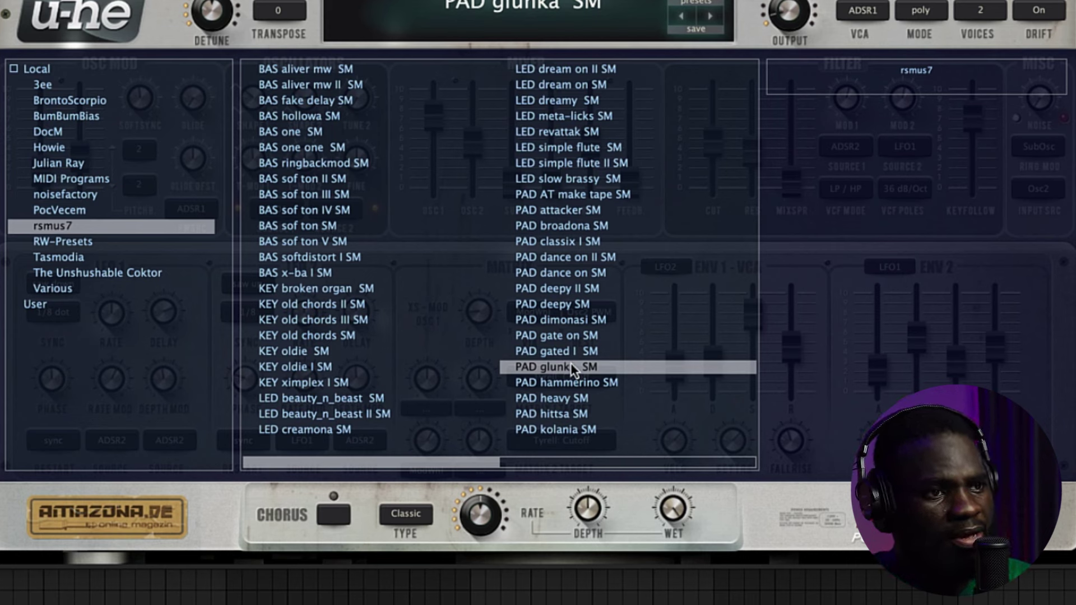
Step: Favourite PAD glunka SM, audition PAD hammerino, broadona and AT make tape, then load LED simple flute II SM
right_click(572, 374)
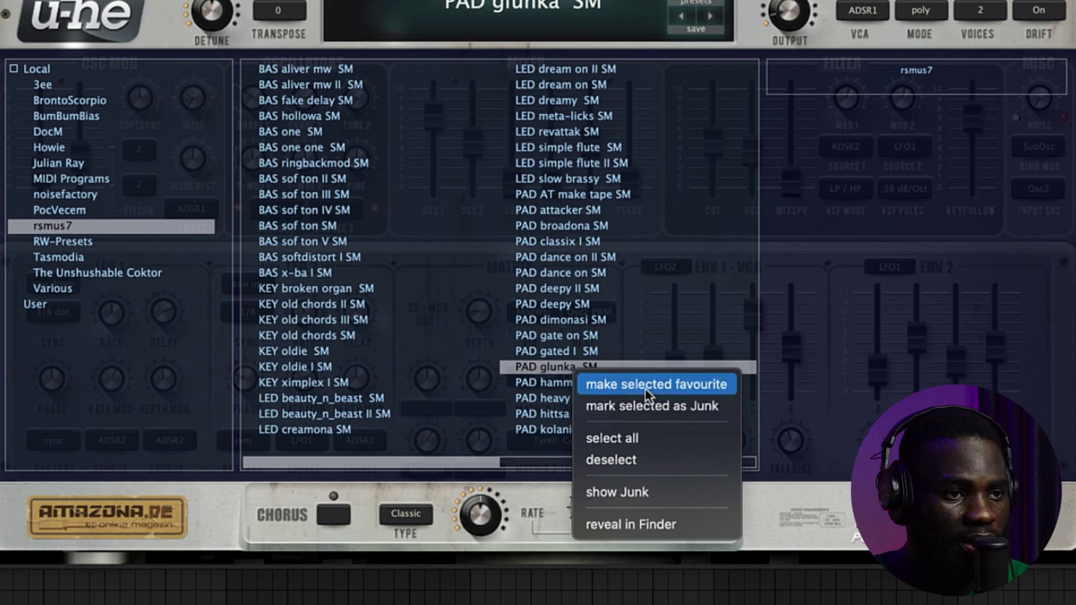
click(645, 390)
click(612, 383)
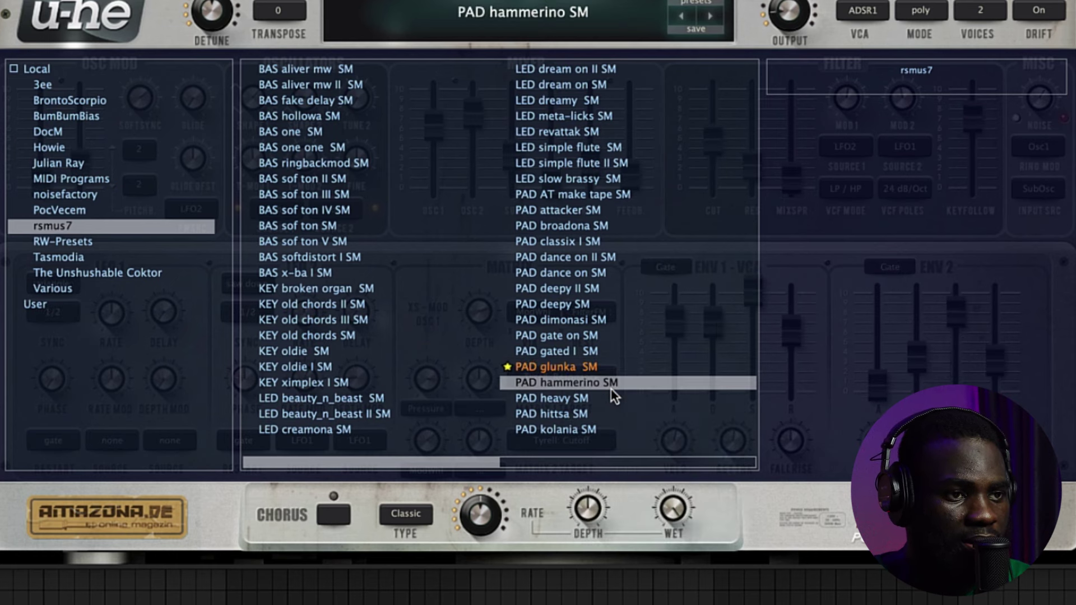
click(600, 225)
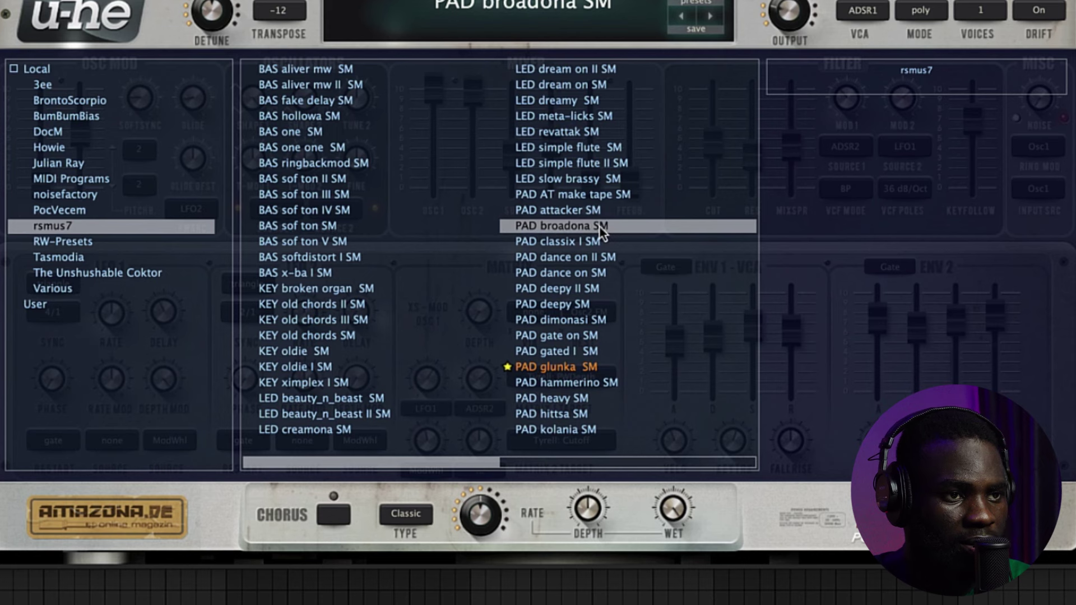
click(596, 194)
click(588, 162)
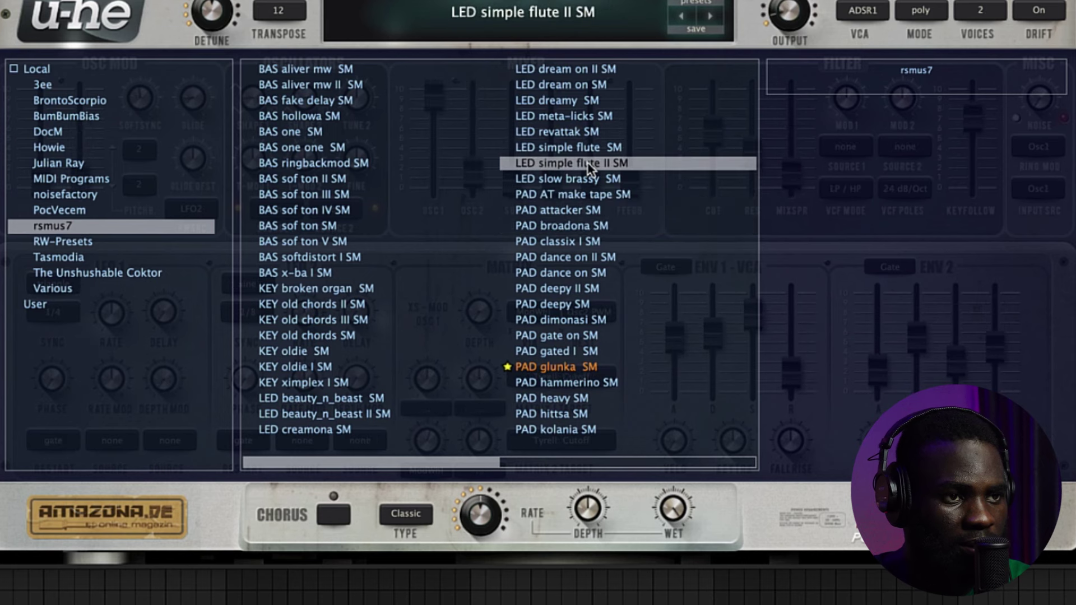